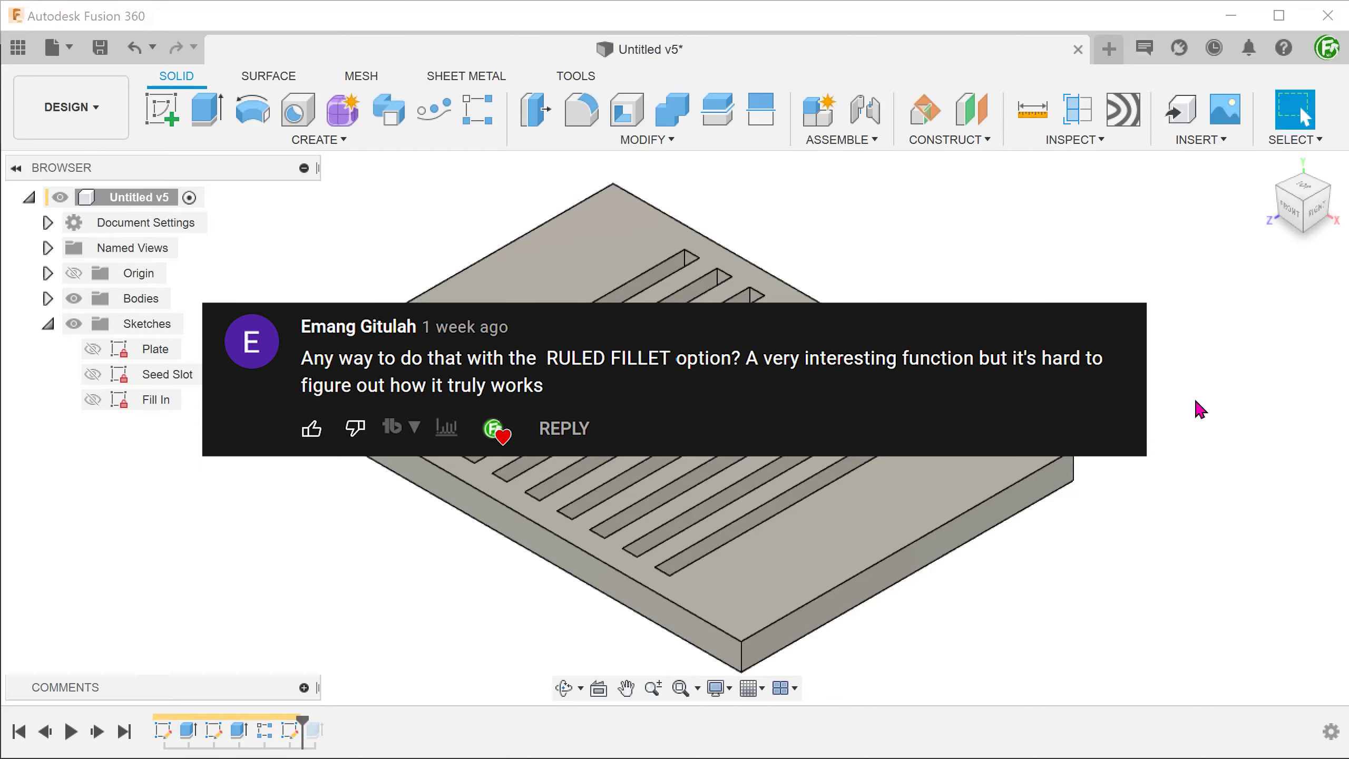
Step: View the plate from the top, show the Fill In sketch and examine its profile outside the circle
click(1196, 401)
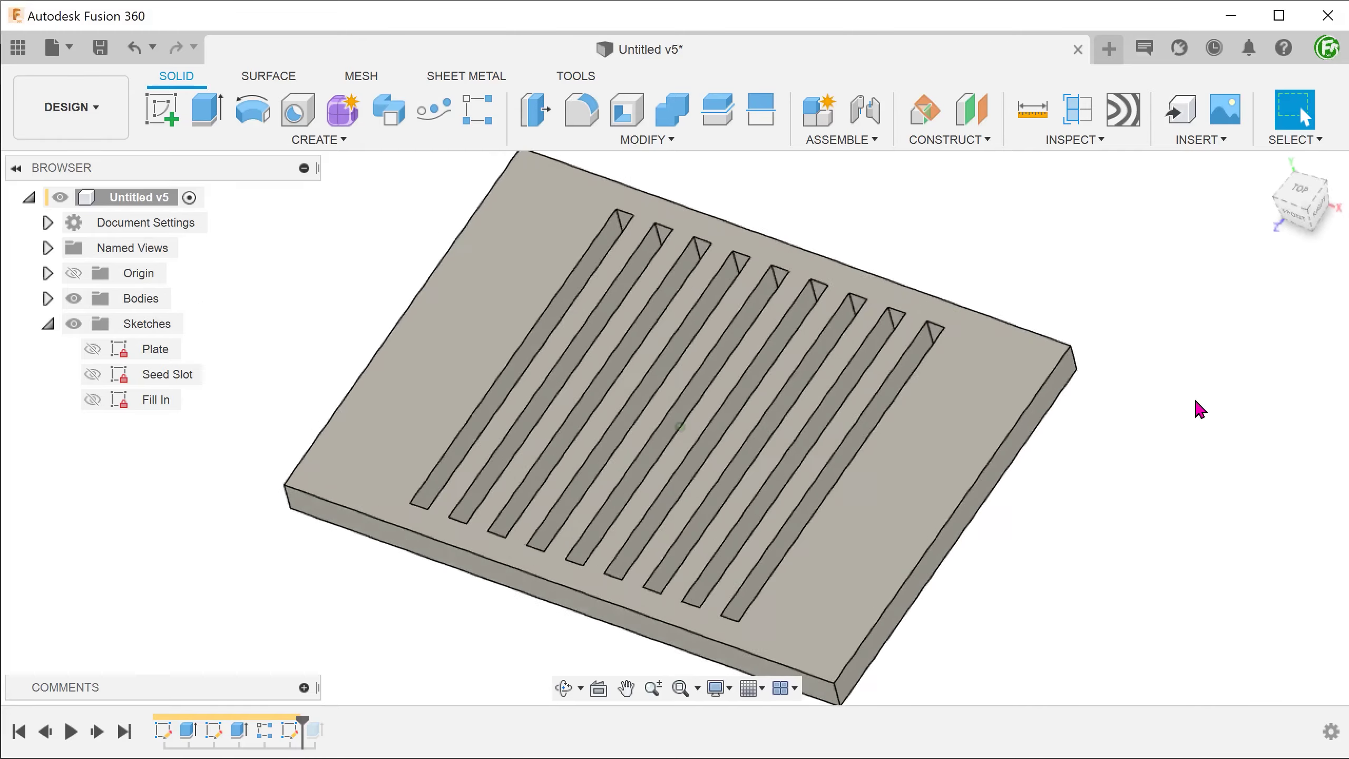
click(1295, 215)
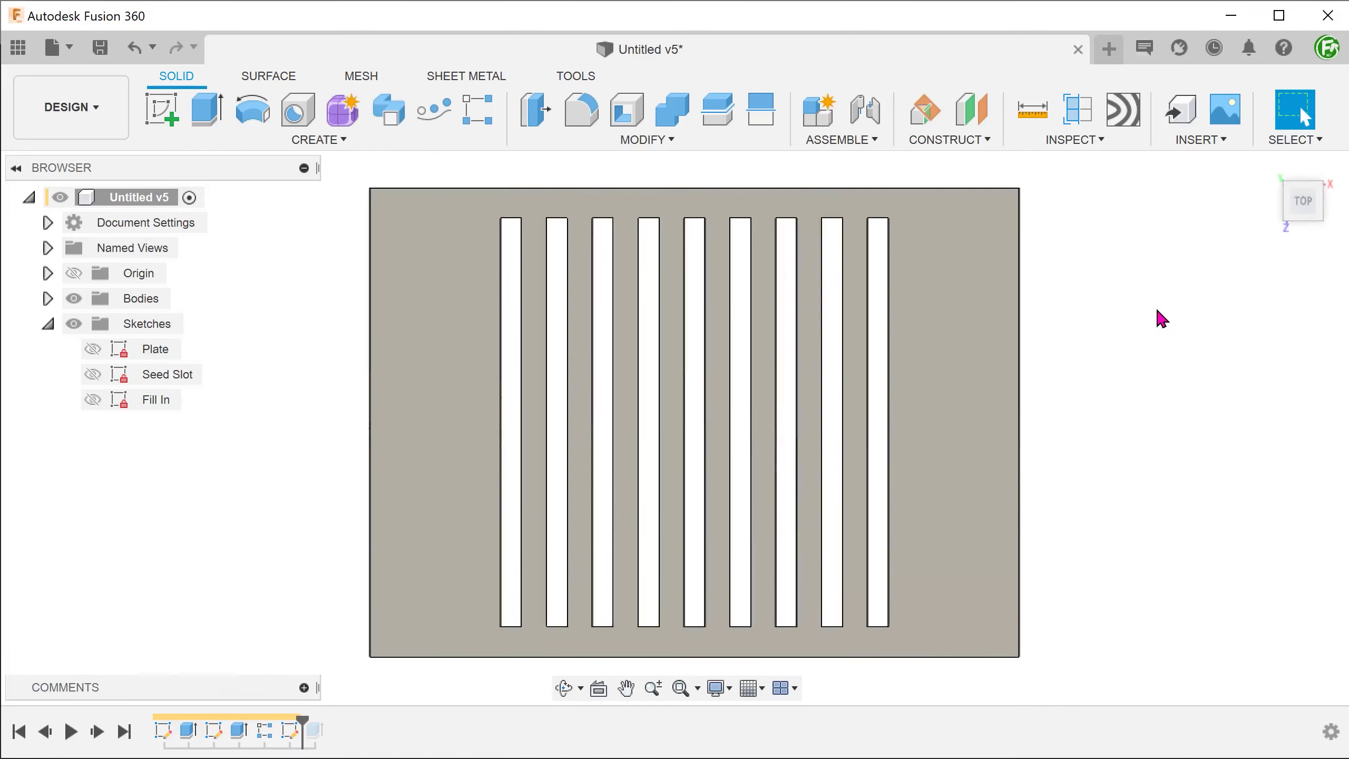
click(92, 399)
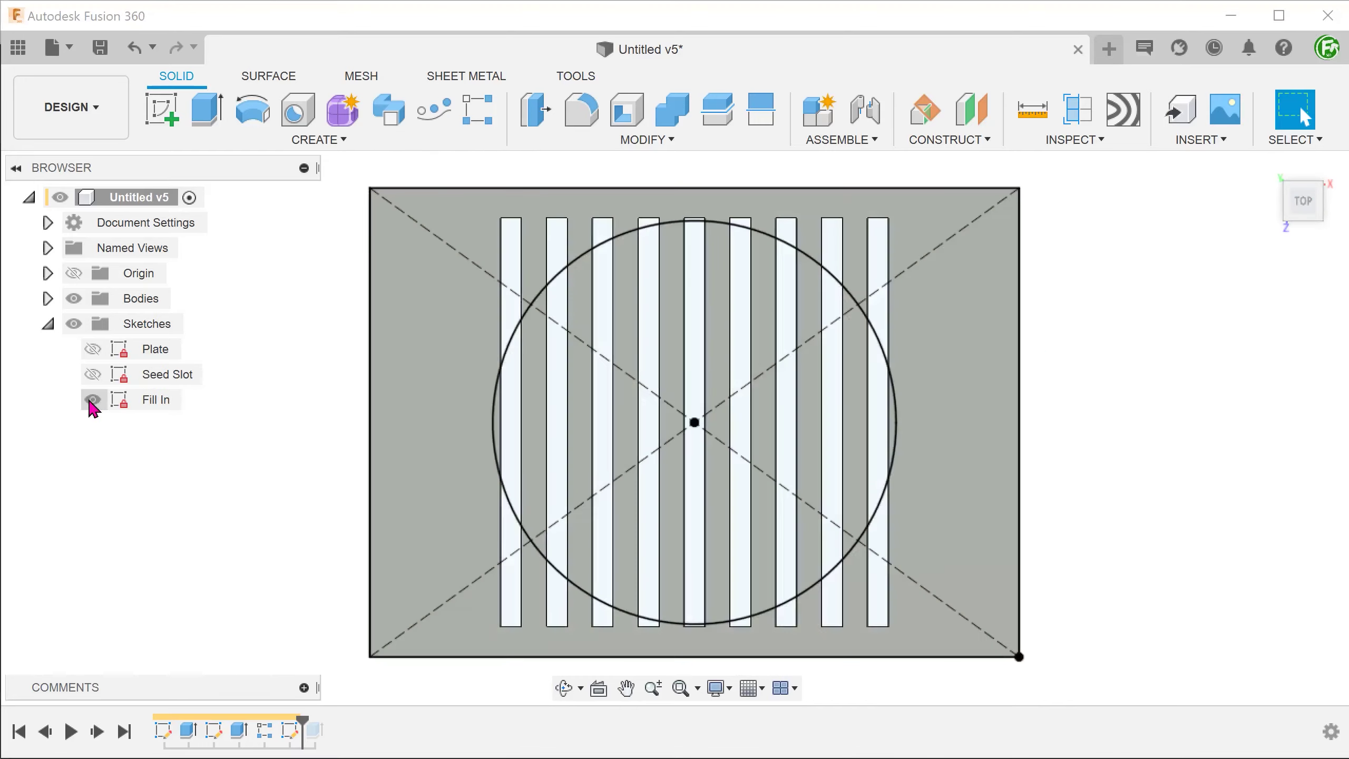
click(428, 390)
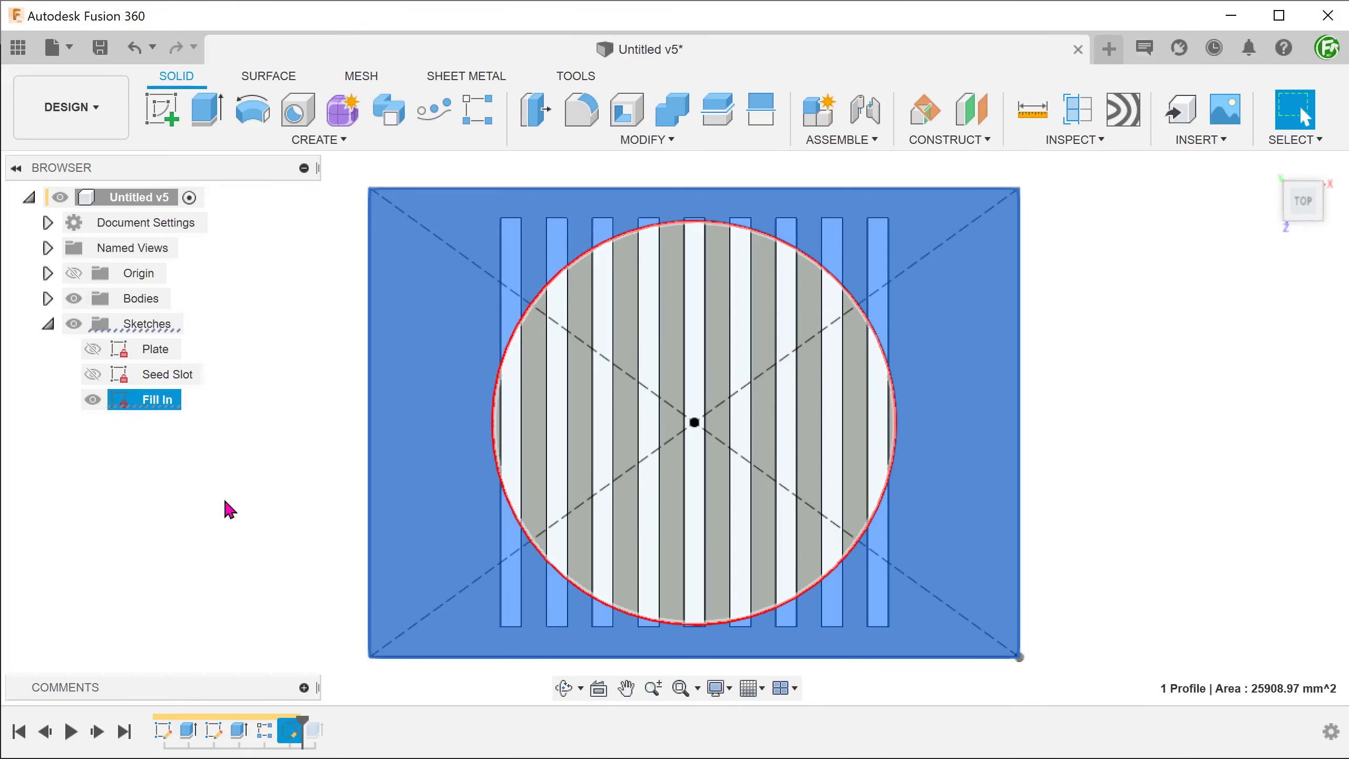
key(Escape)
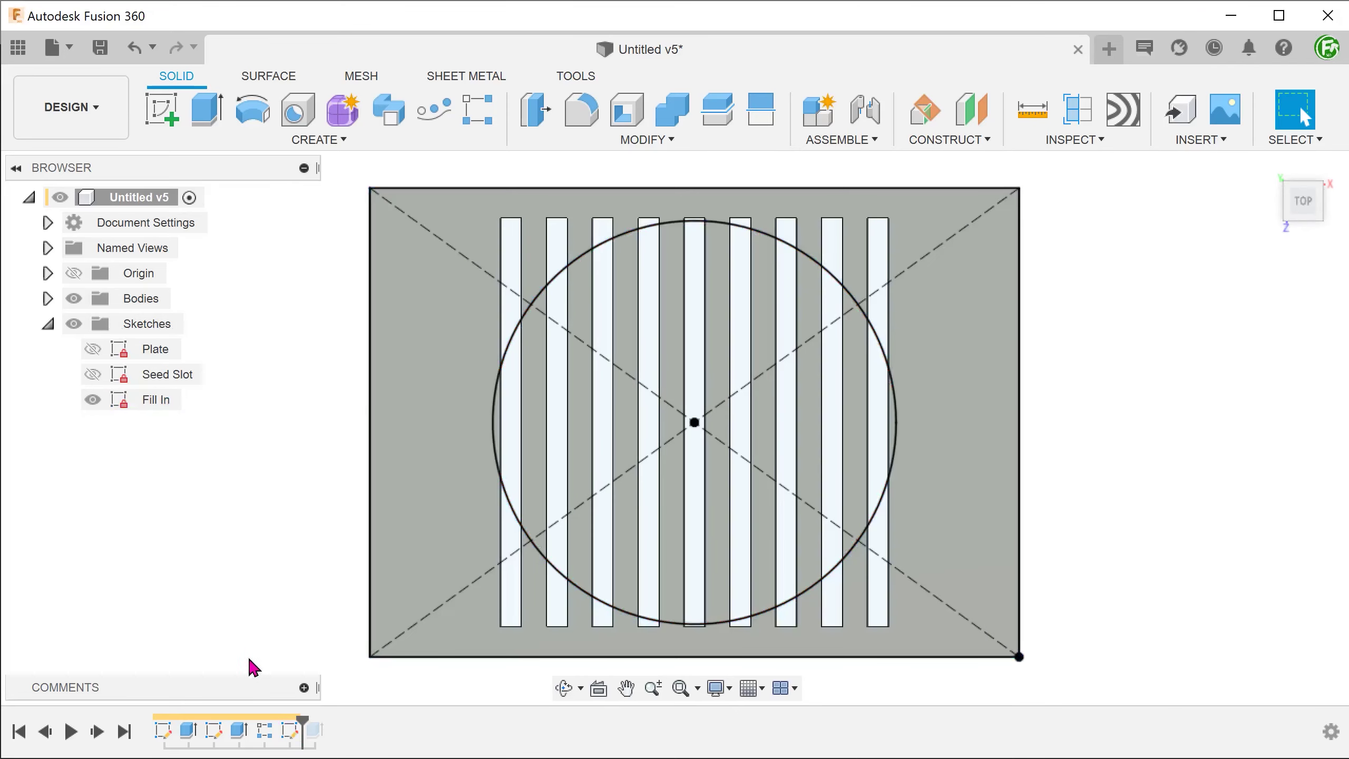
Step: Roll the history forward to include the Fill In extrusion, and hide the Fill In sketch
drag(313, 718, 328, 719)
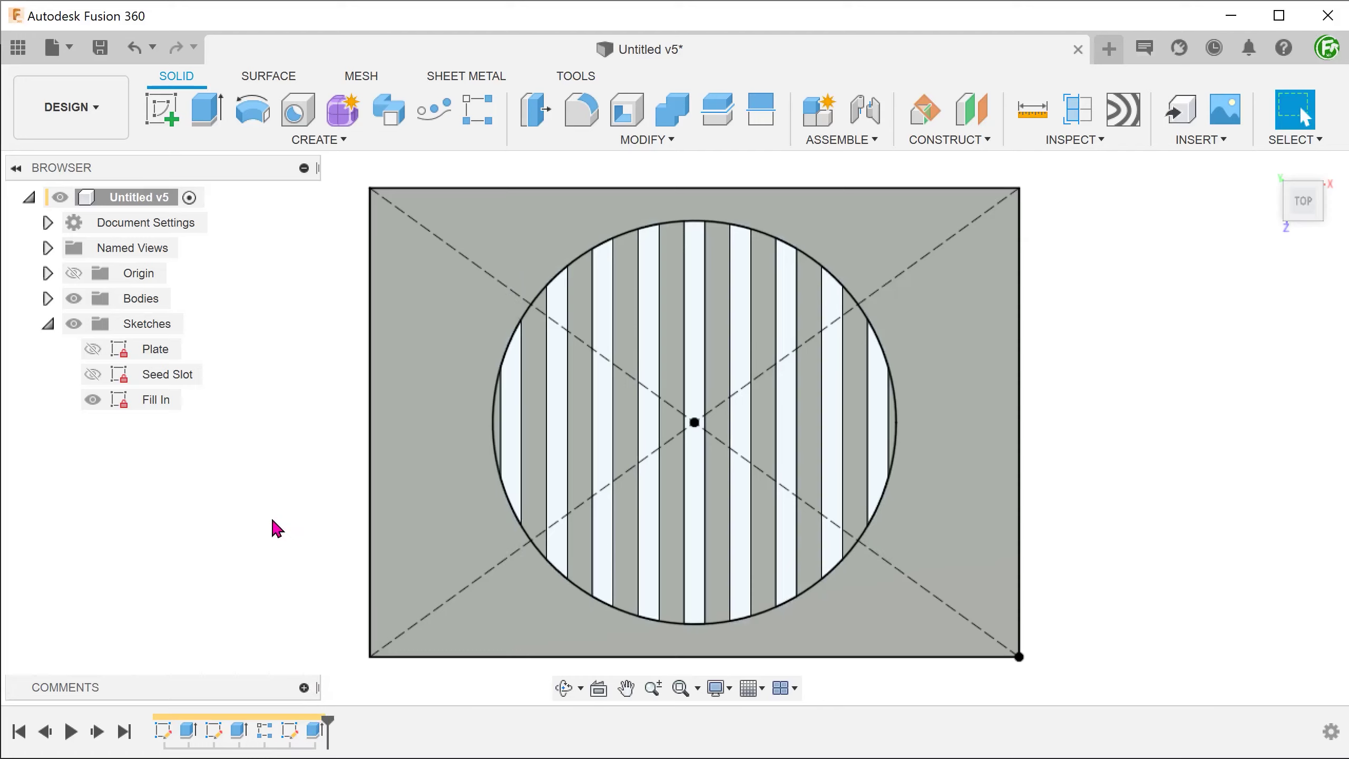
click(92, 400)
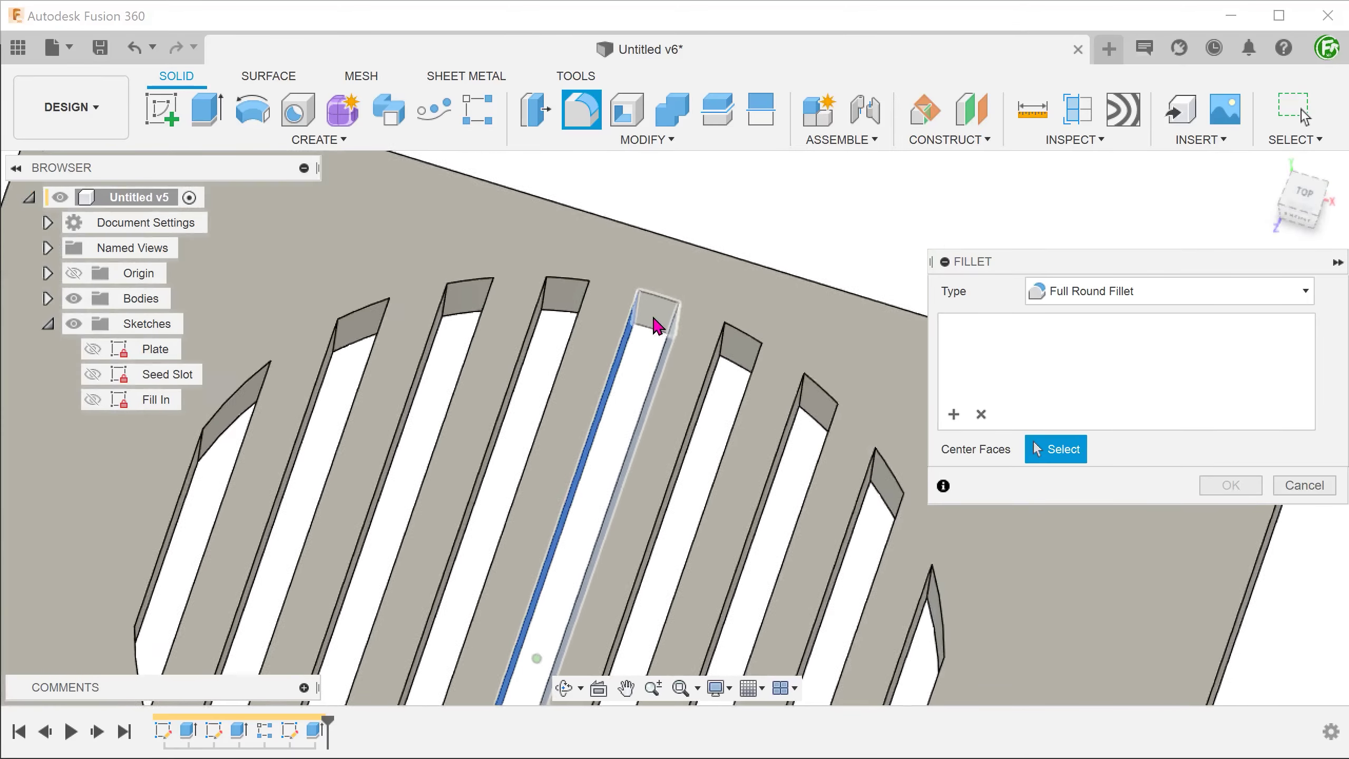
Step: Apply a full round fillet to the end face of the center slot
click(639, 312)
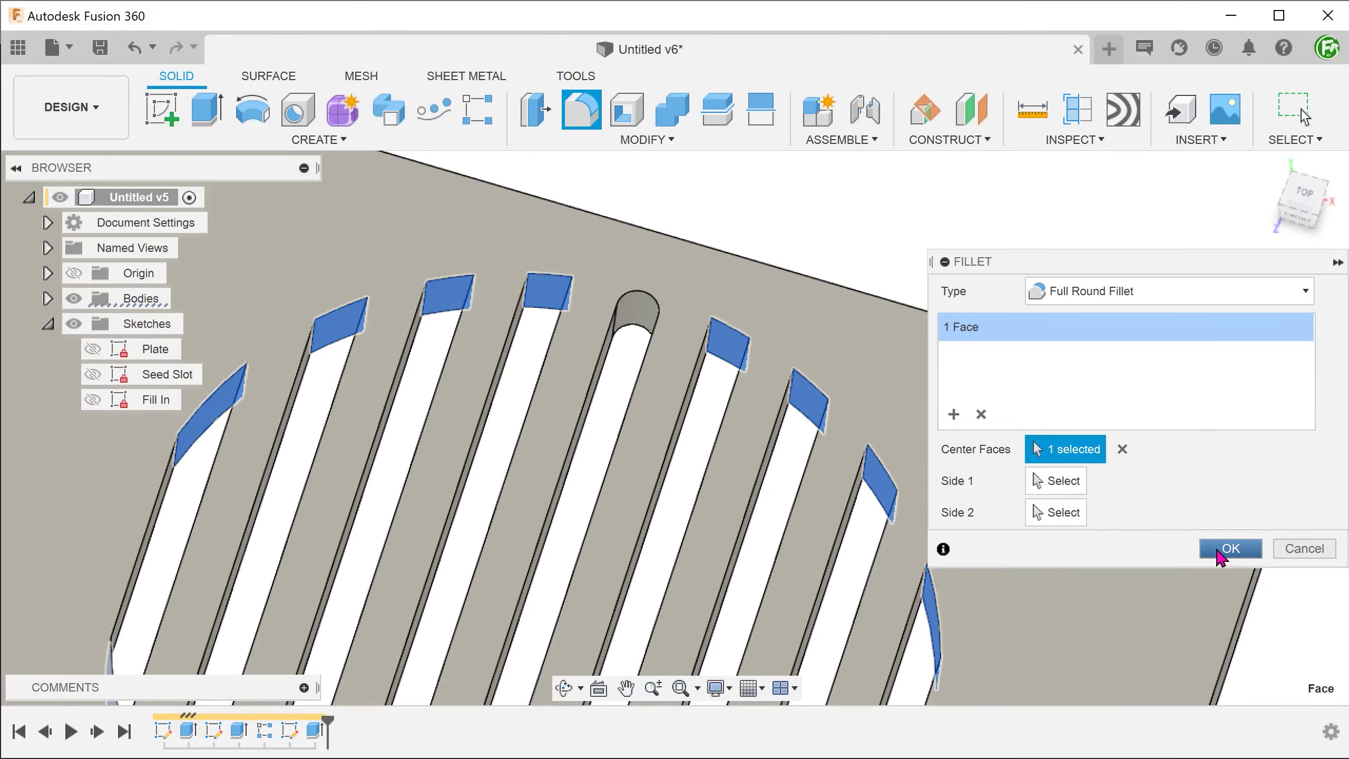
click(1220, 555)
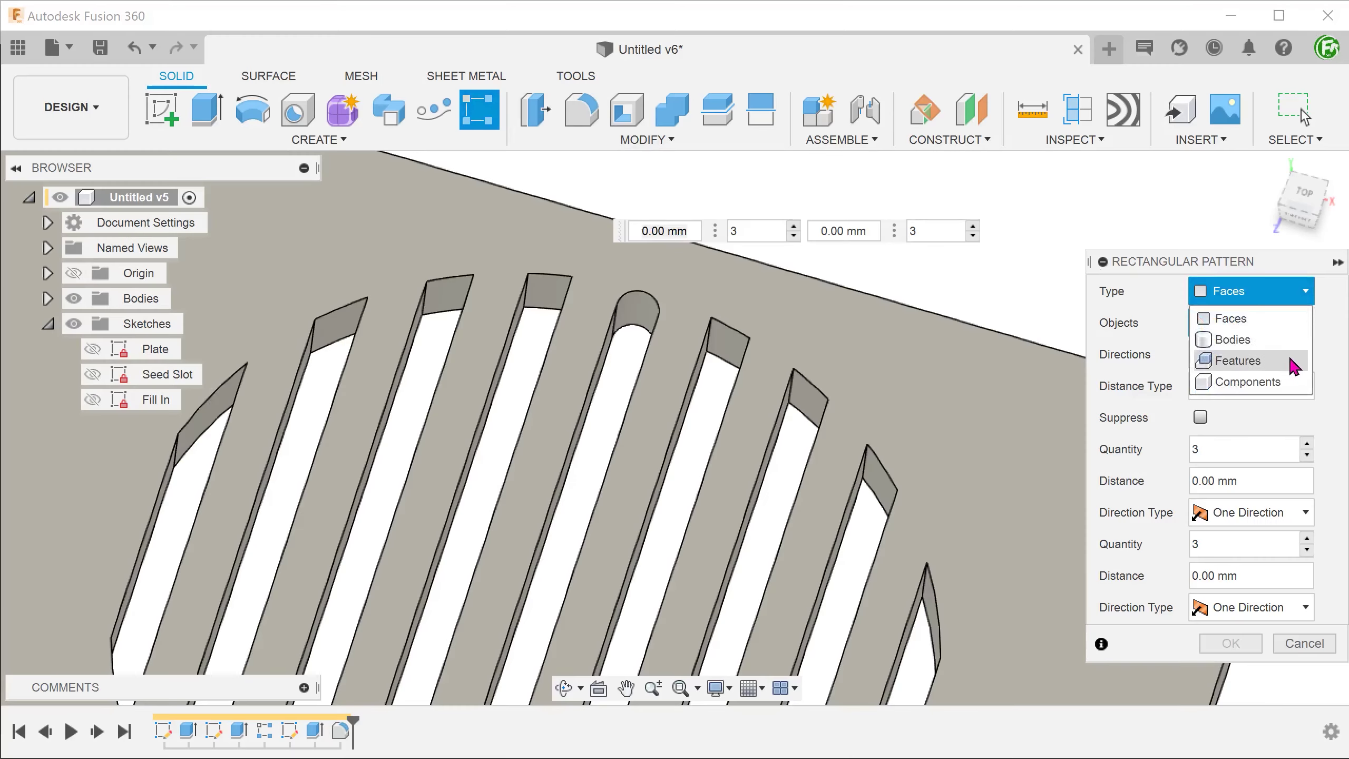
Step: Try to repeat the full round fillet as a rectangular feature pattern across the slots, quantity 3 with 17.5 mm spacing
click(1294, 367)
click(637, 311)
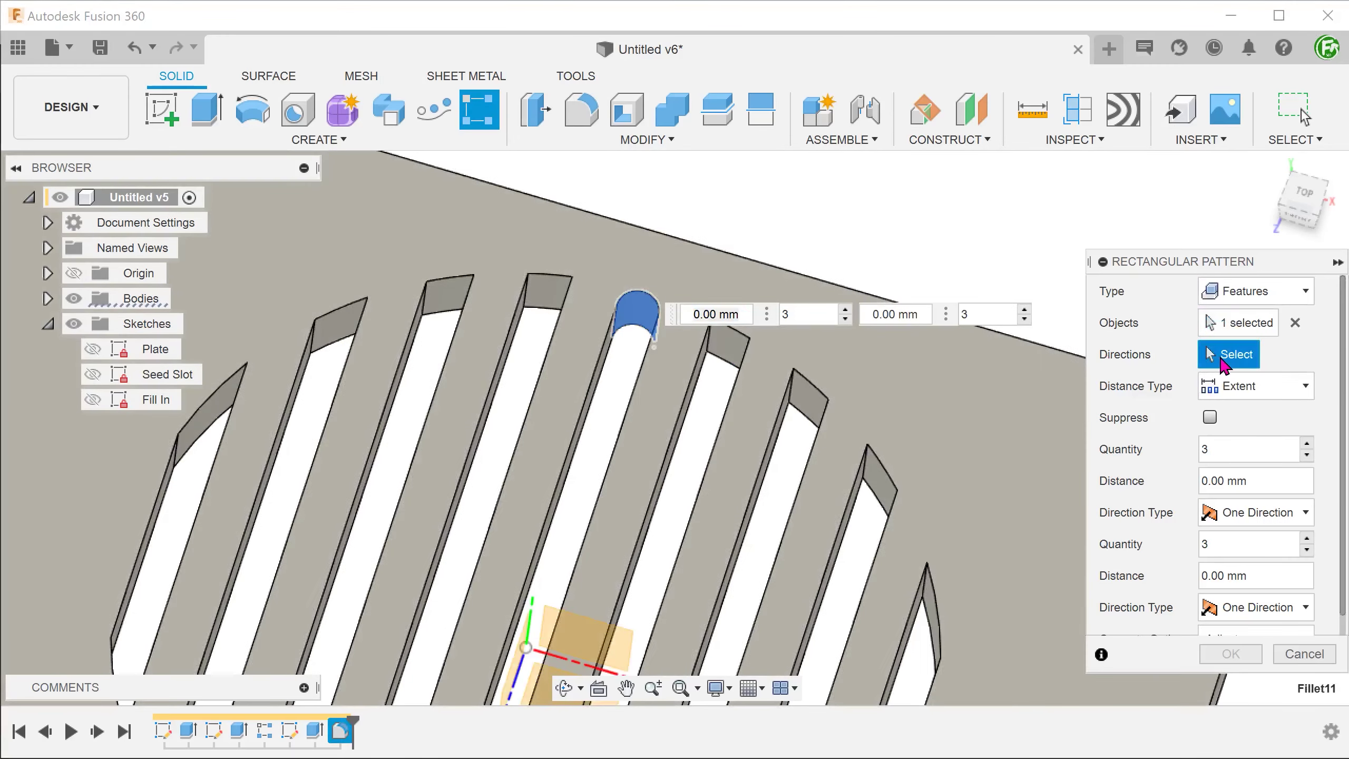
click(553, 653)
click(1275, 386)
click(1248, 437)
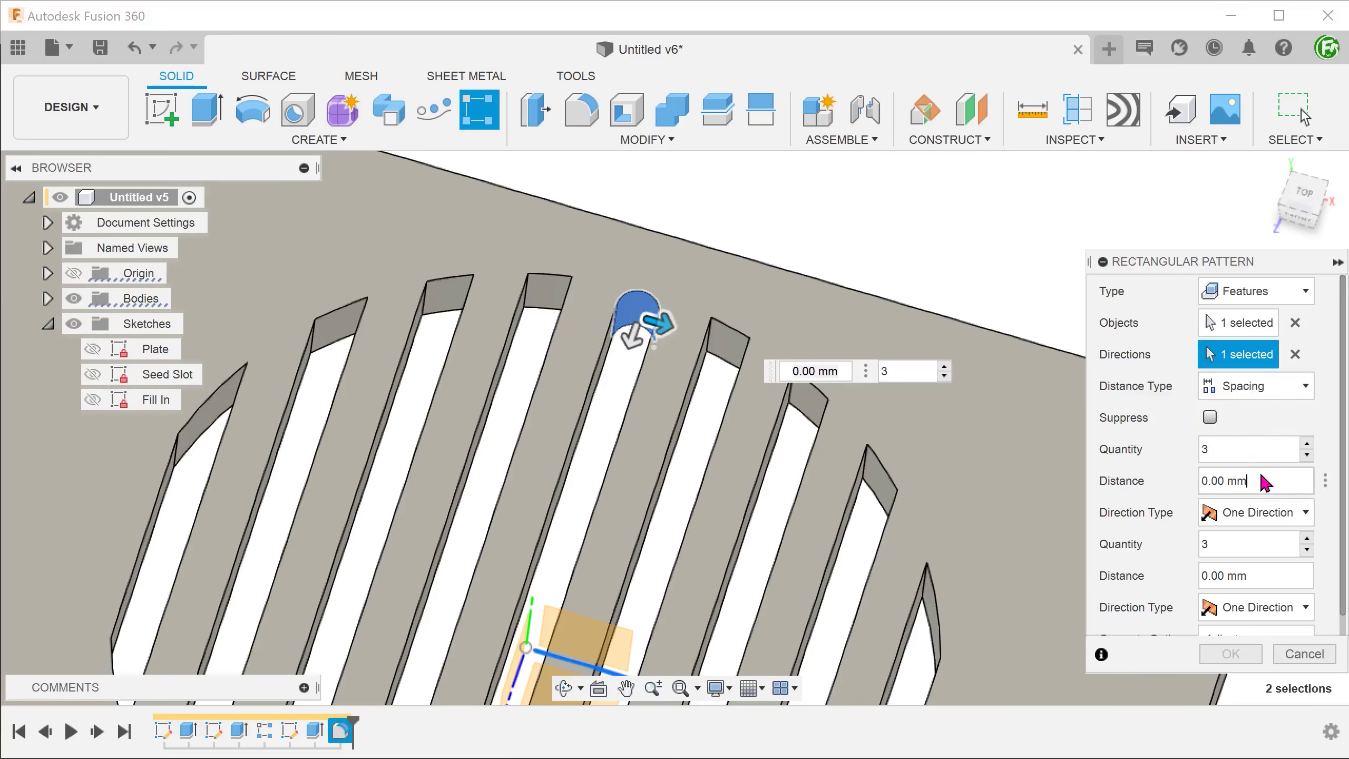
click(1265, 481)
text(17.5)
scroll(1175, 500, down, 1)
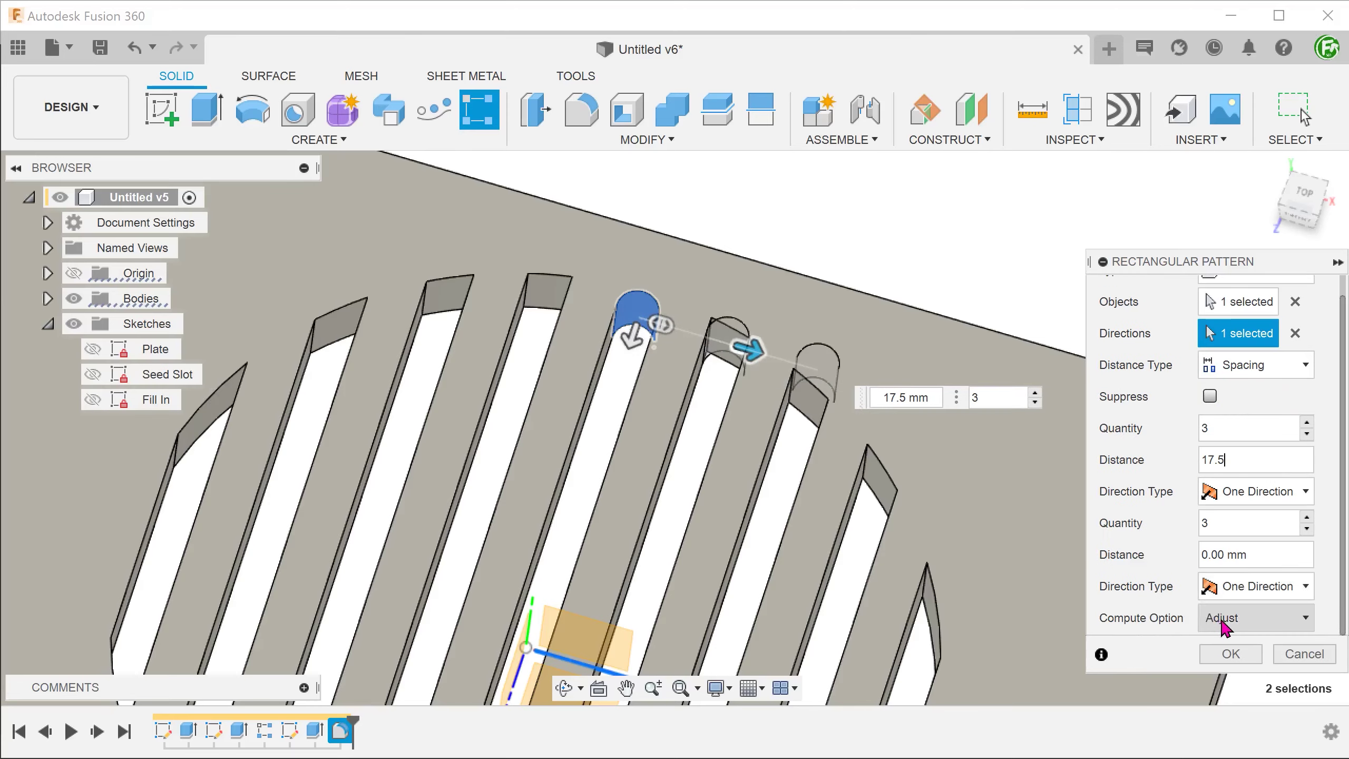
click(1226, 654)
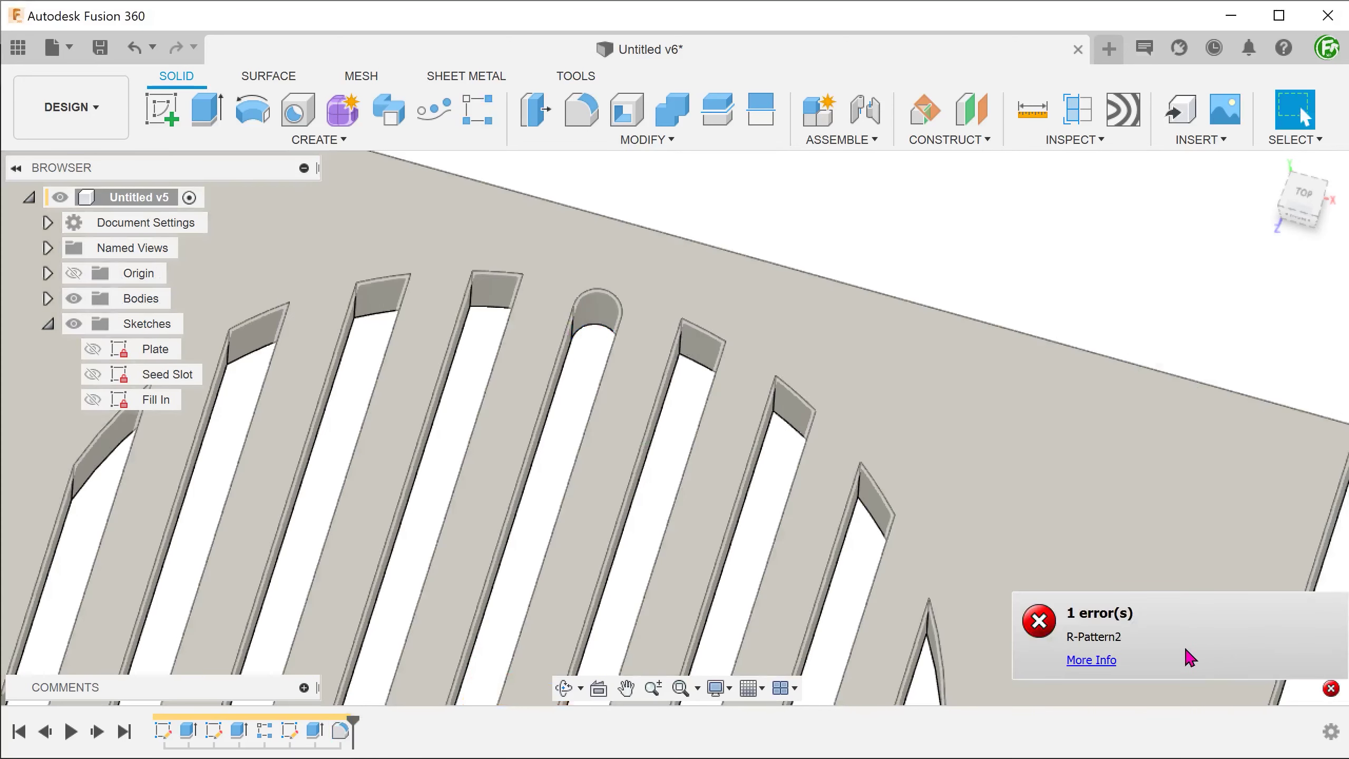
shift+middle_drag(1105, 603, 967, 561)
shift+middle_drag(797, 415, 410, 348)
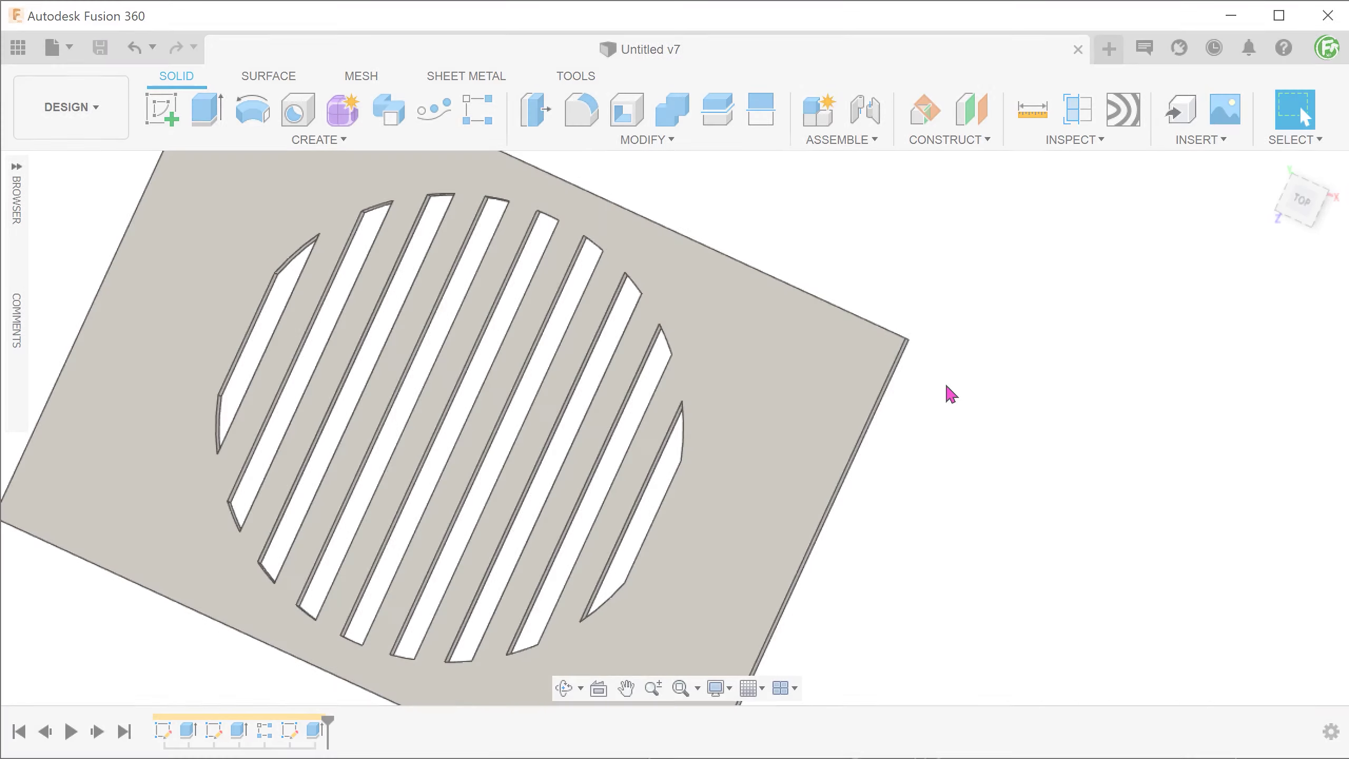
Step: Start a Rule Fillet with the All Edges rule on the Fill In feature
key(f)
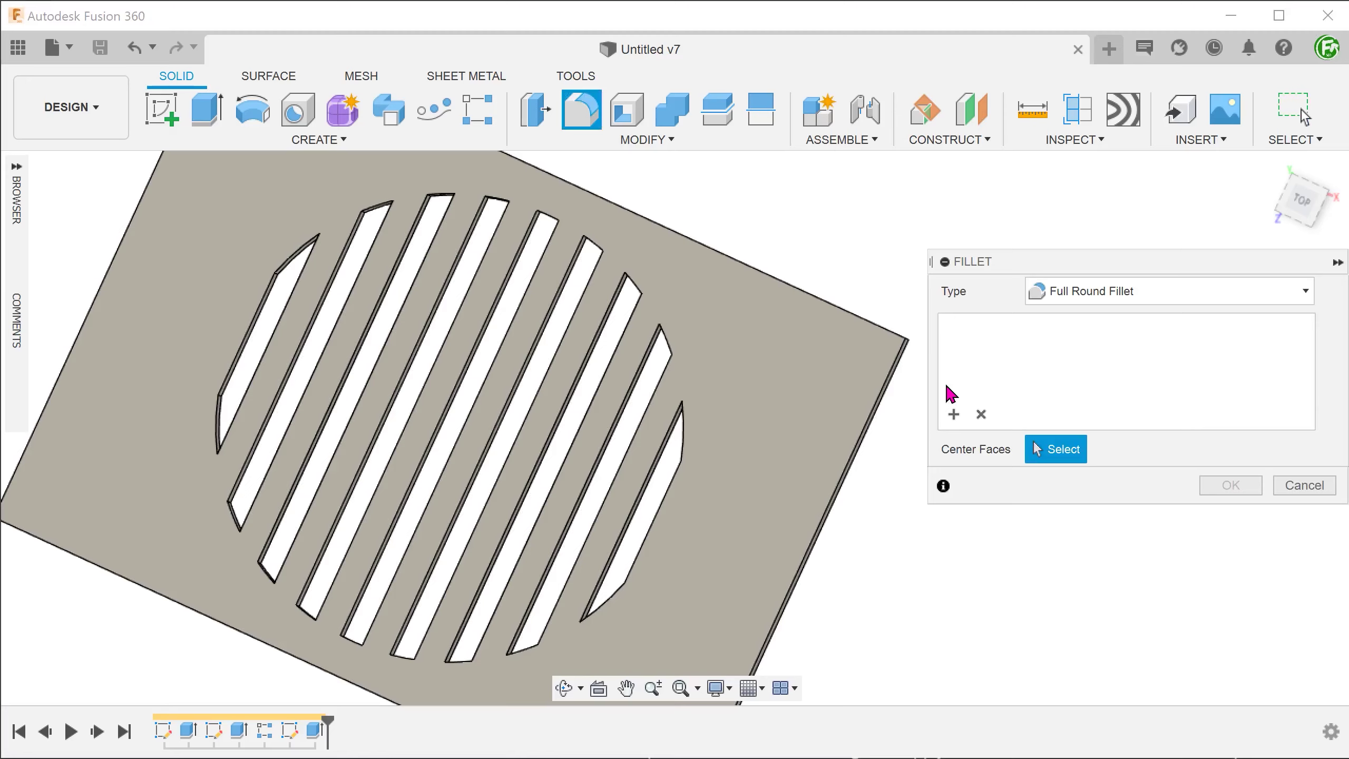
click(1065, 296)
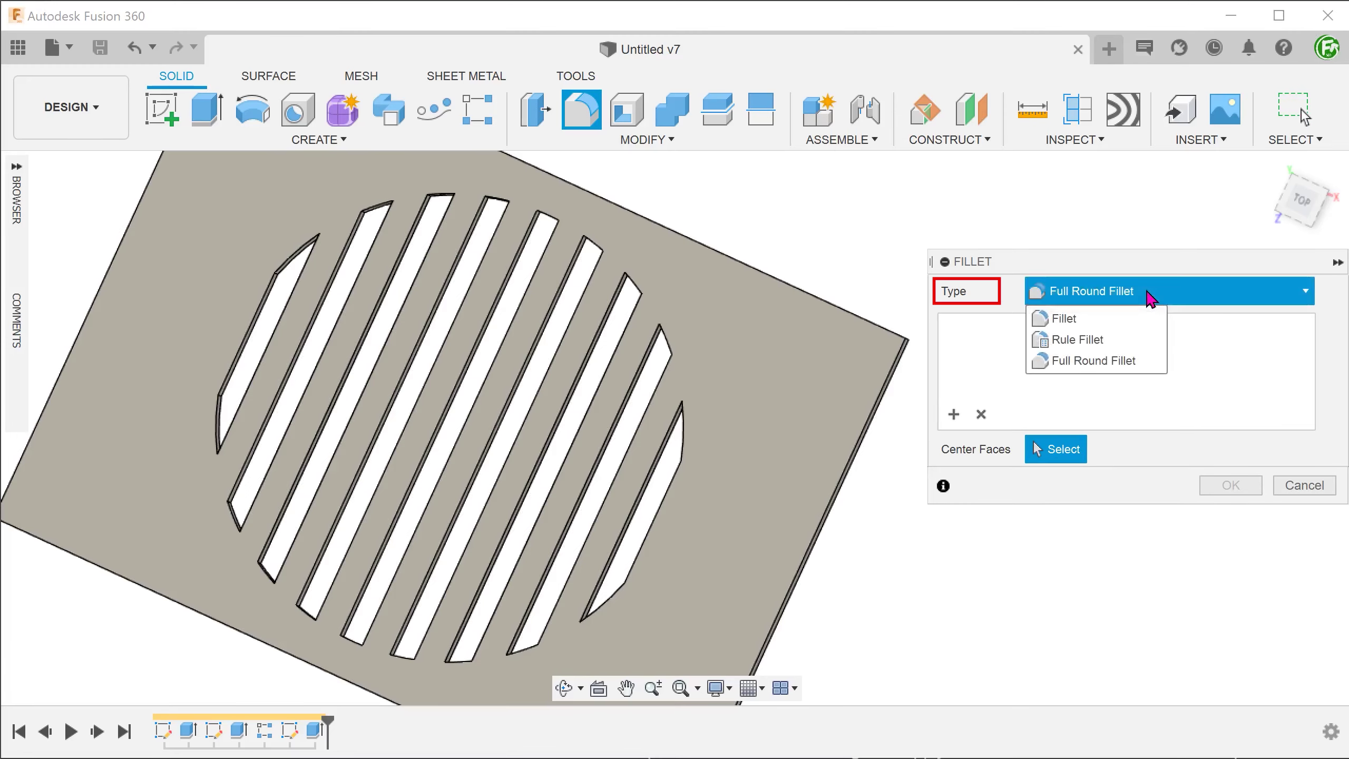
click(1141, 342)
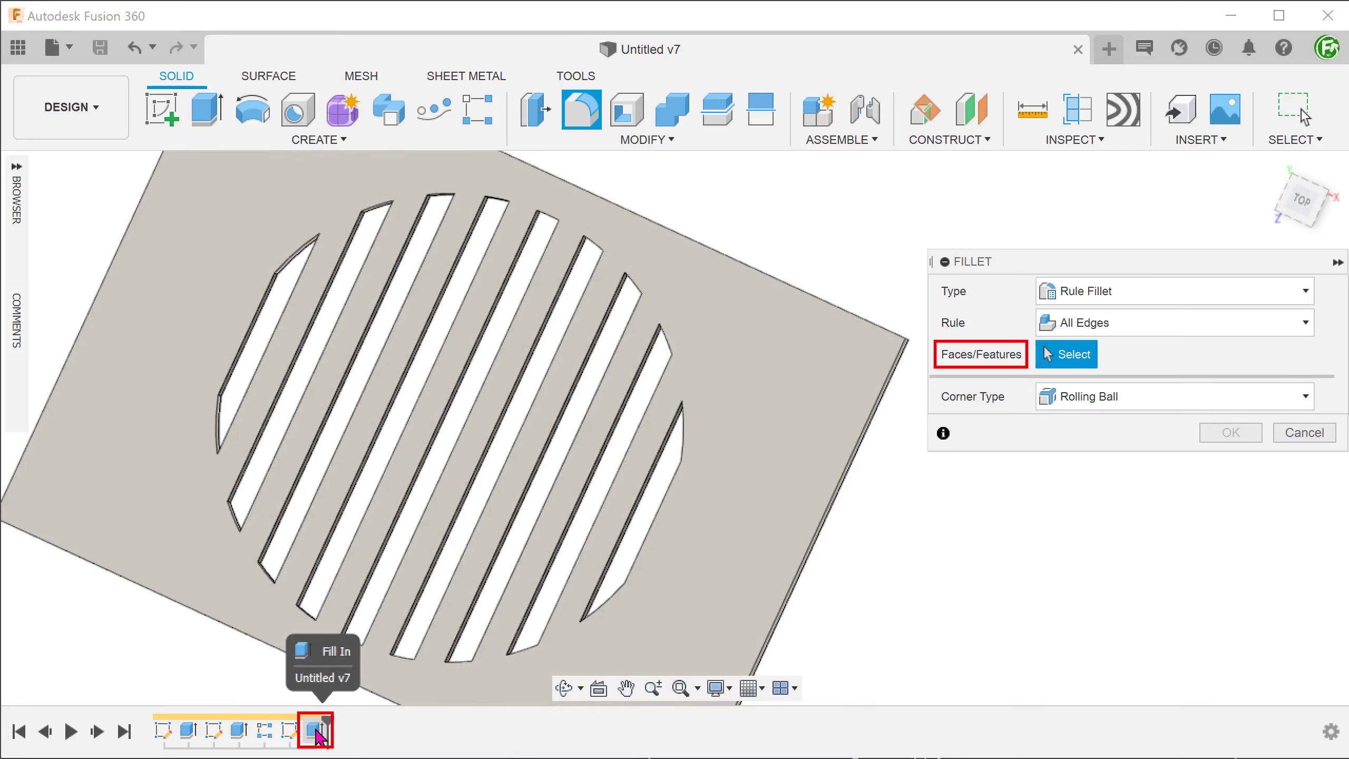
click(319, 737)
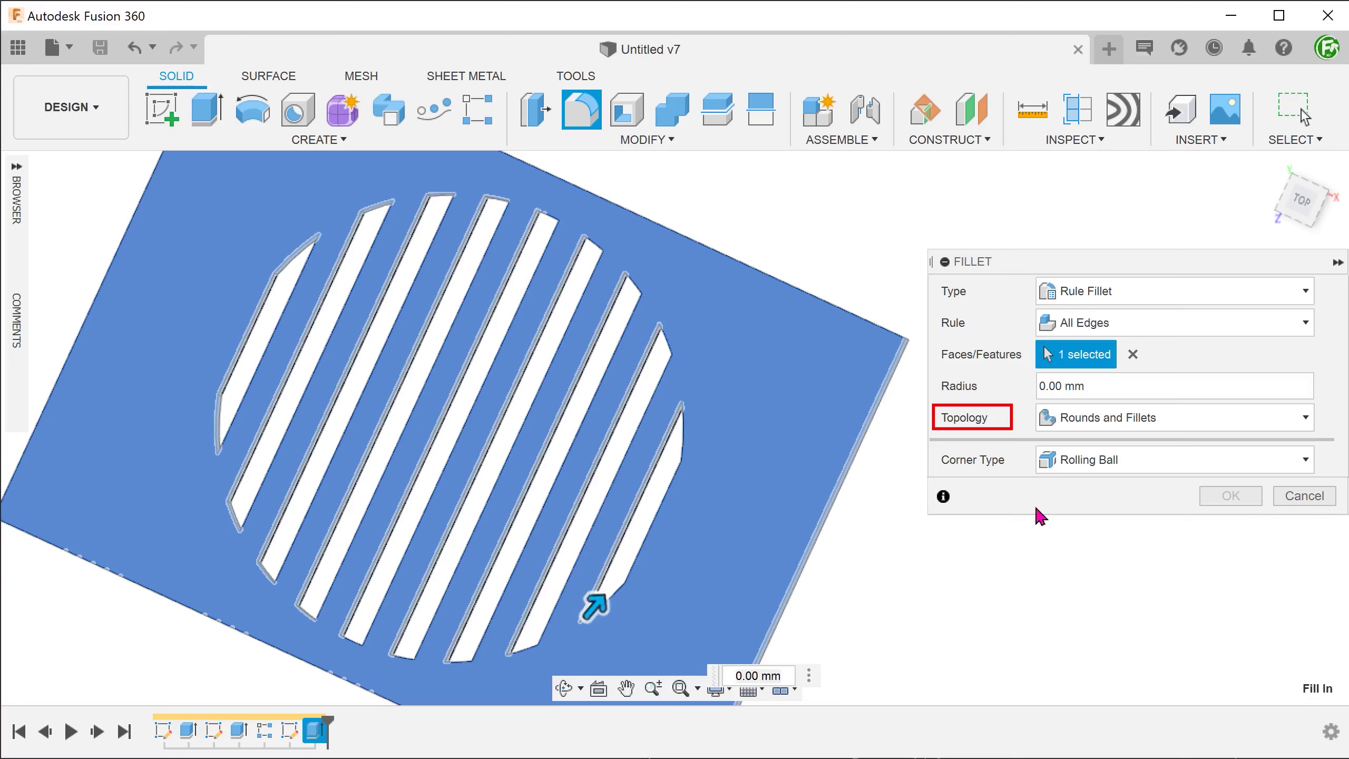
Step: Limit the rule fillet's topology to Fillets Only and set its radius to 4 mm
click(1147, 423)
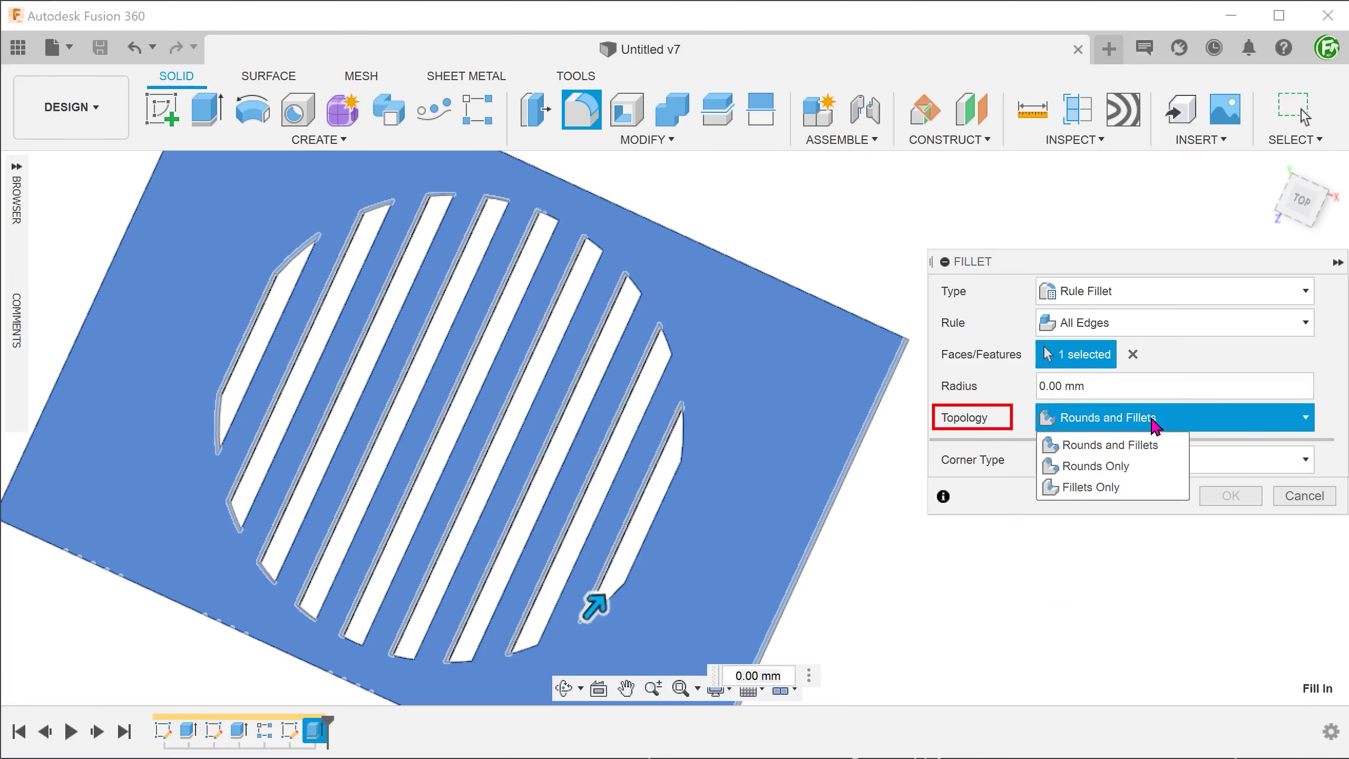
click(1142, 488)
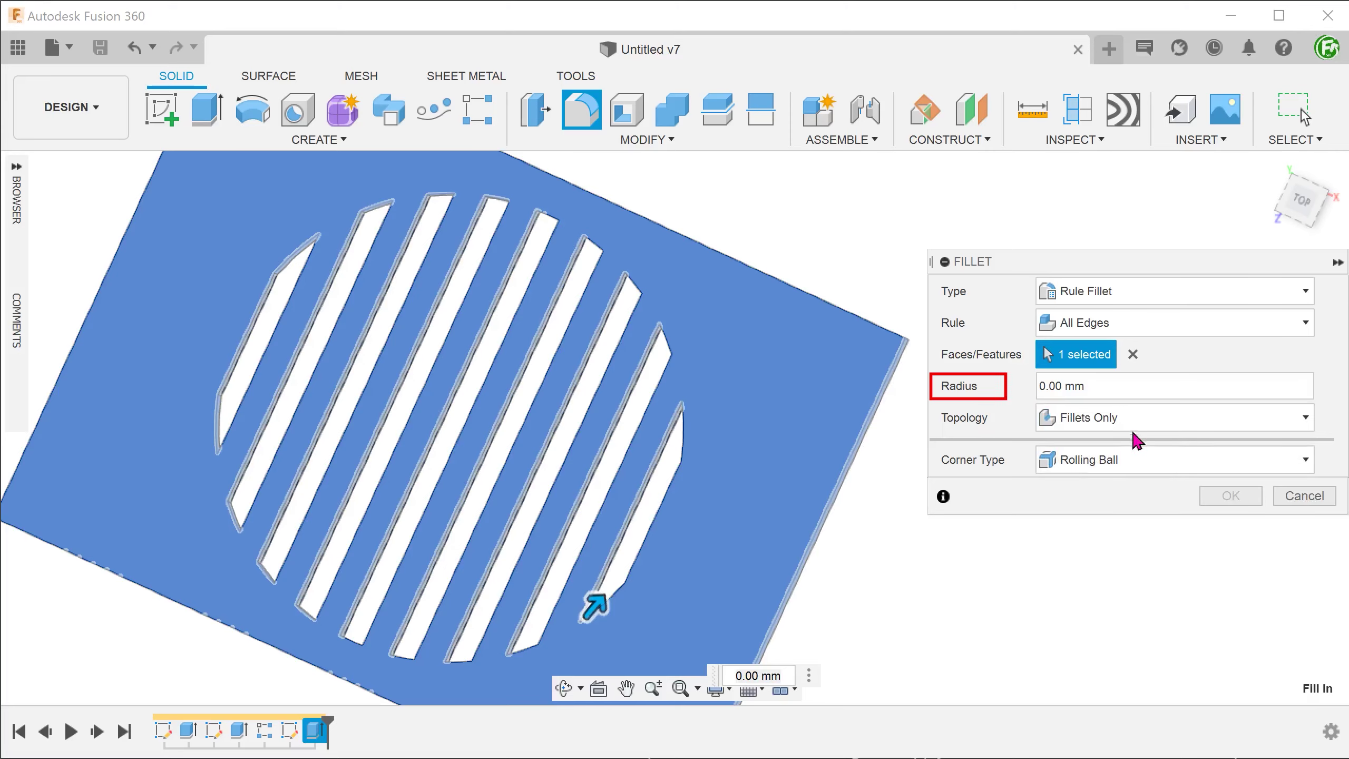
click(1105, 387)
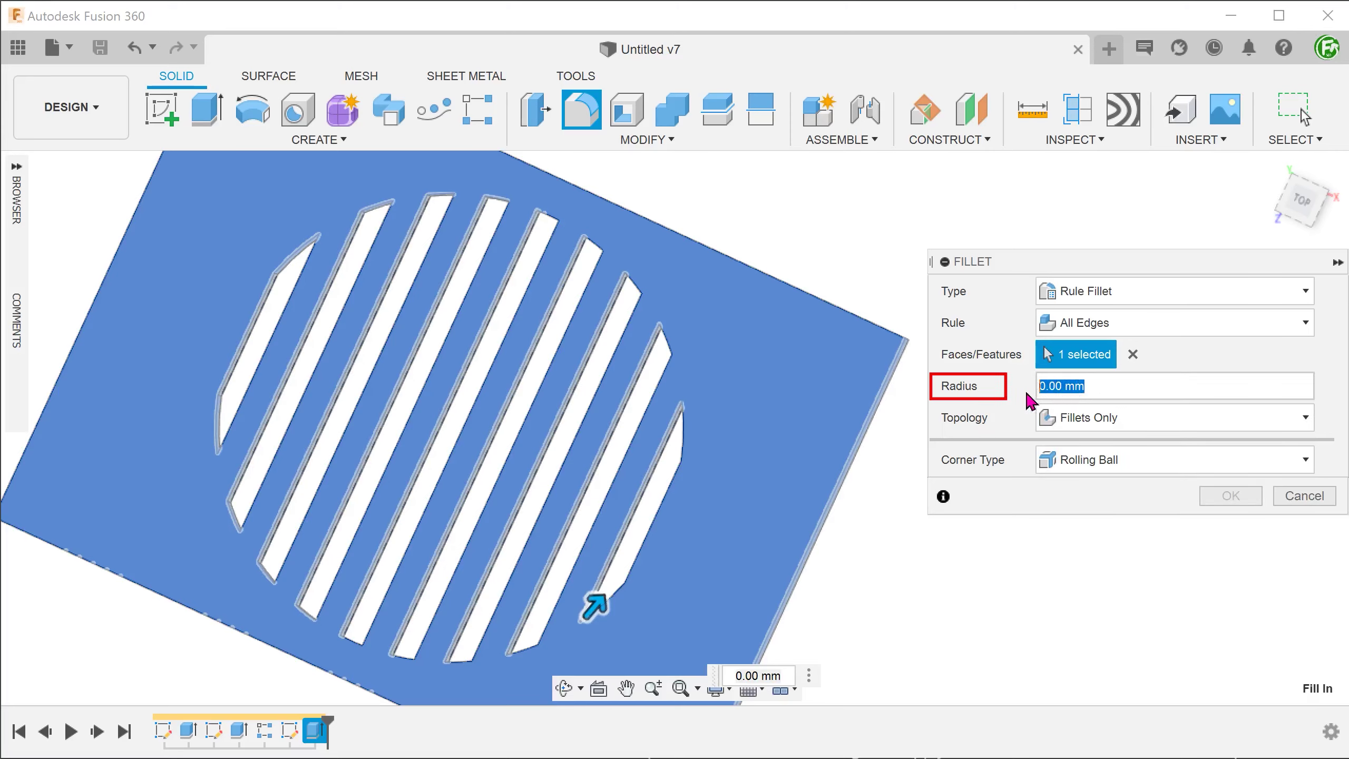
text(4)
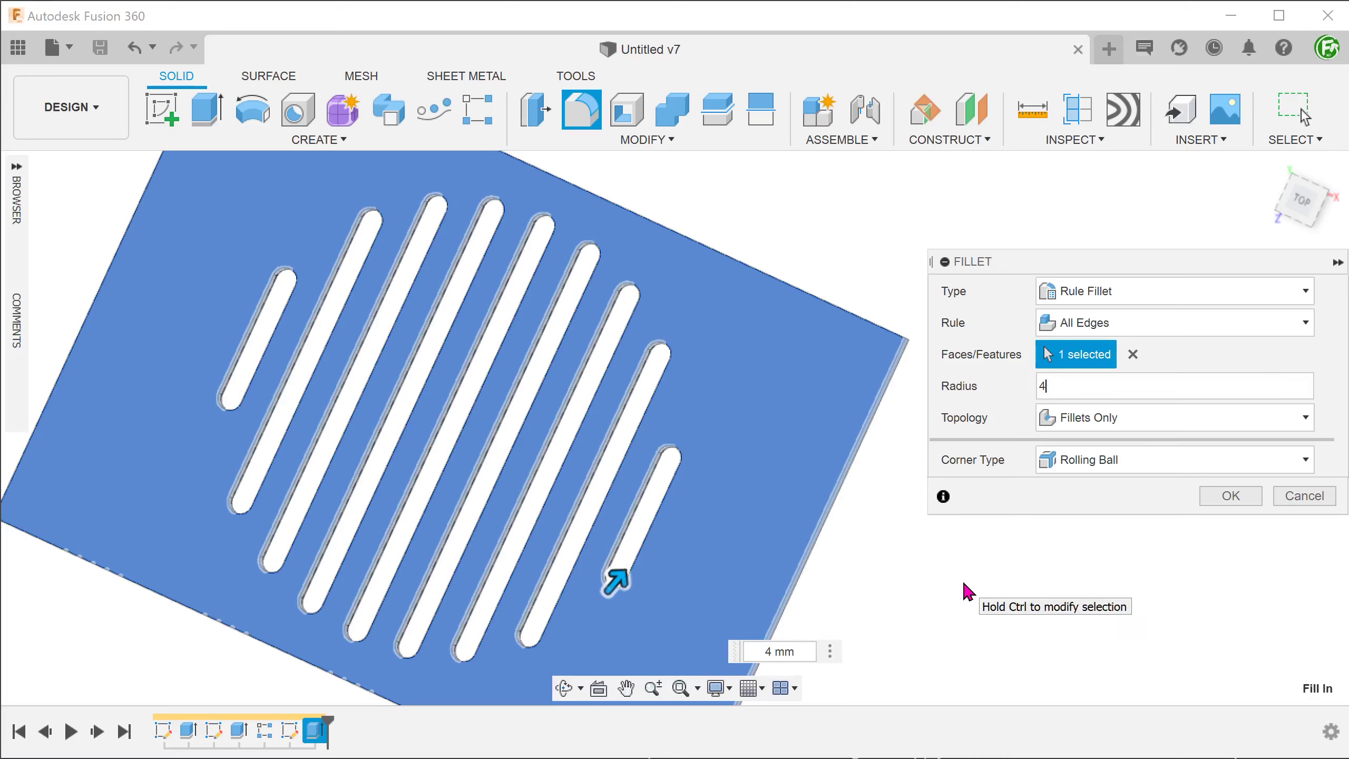
key(Return)
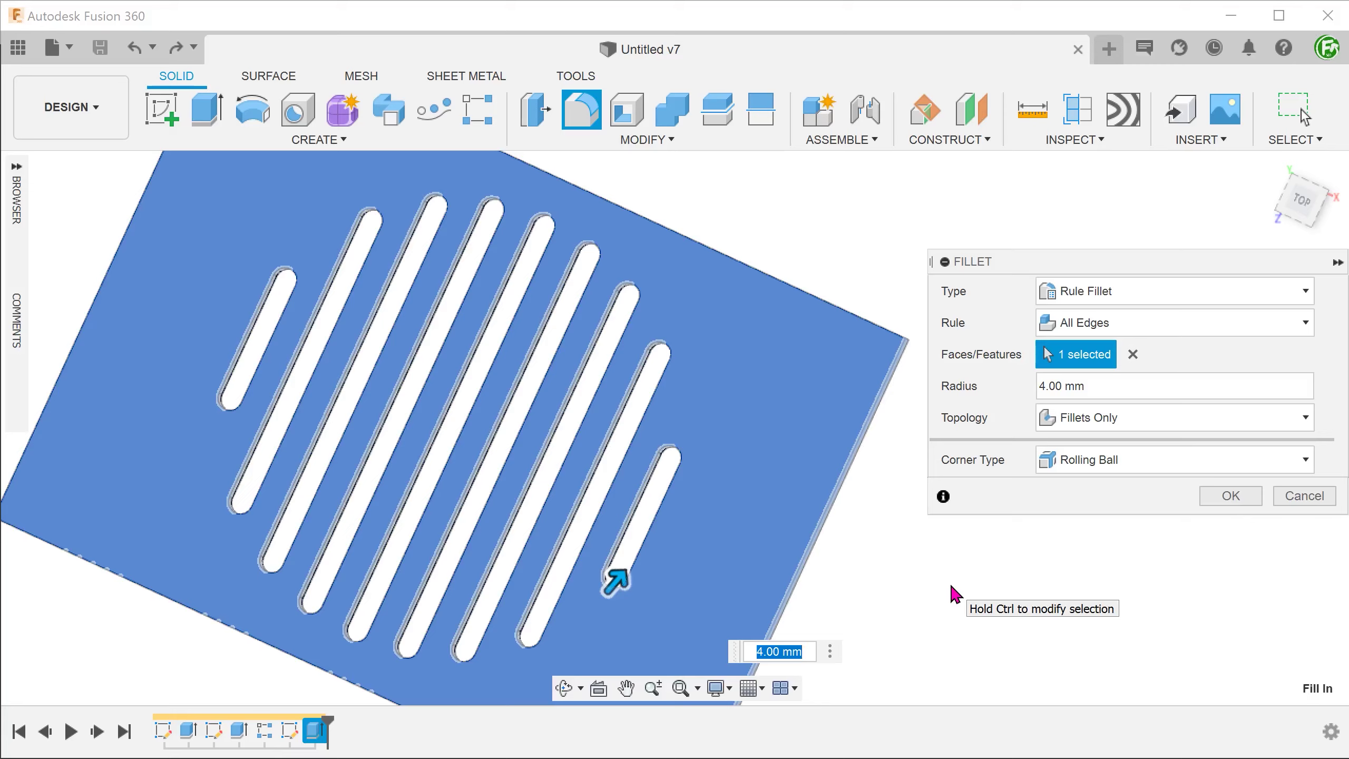
Step: Preview the rule fillet with the Rounds Only topology
click(1057, 418)
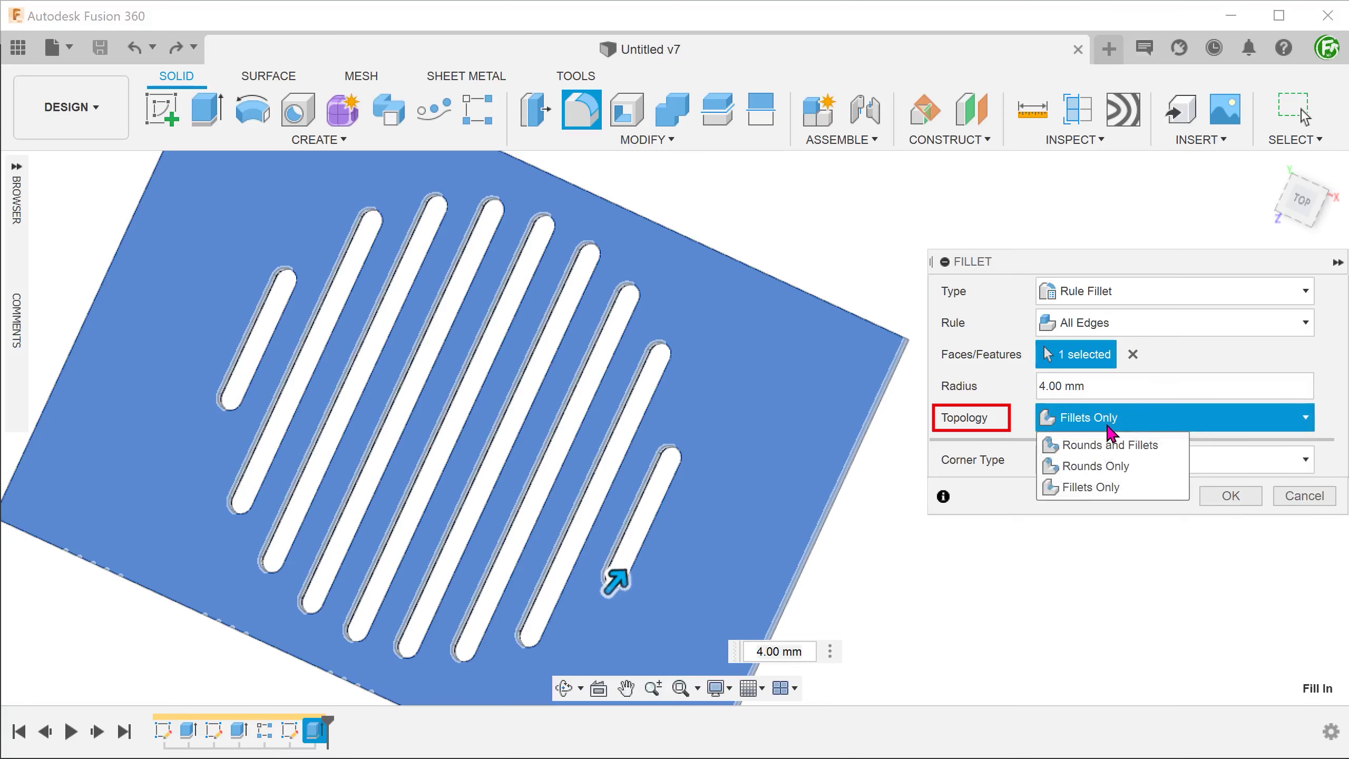
click(1143, 468)
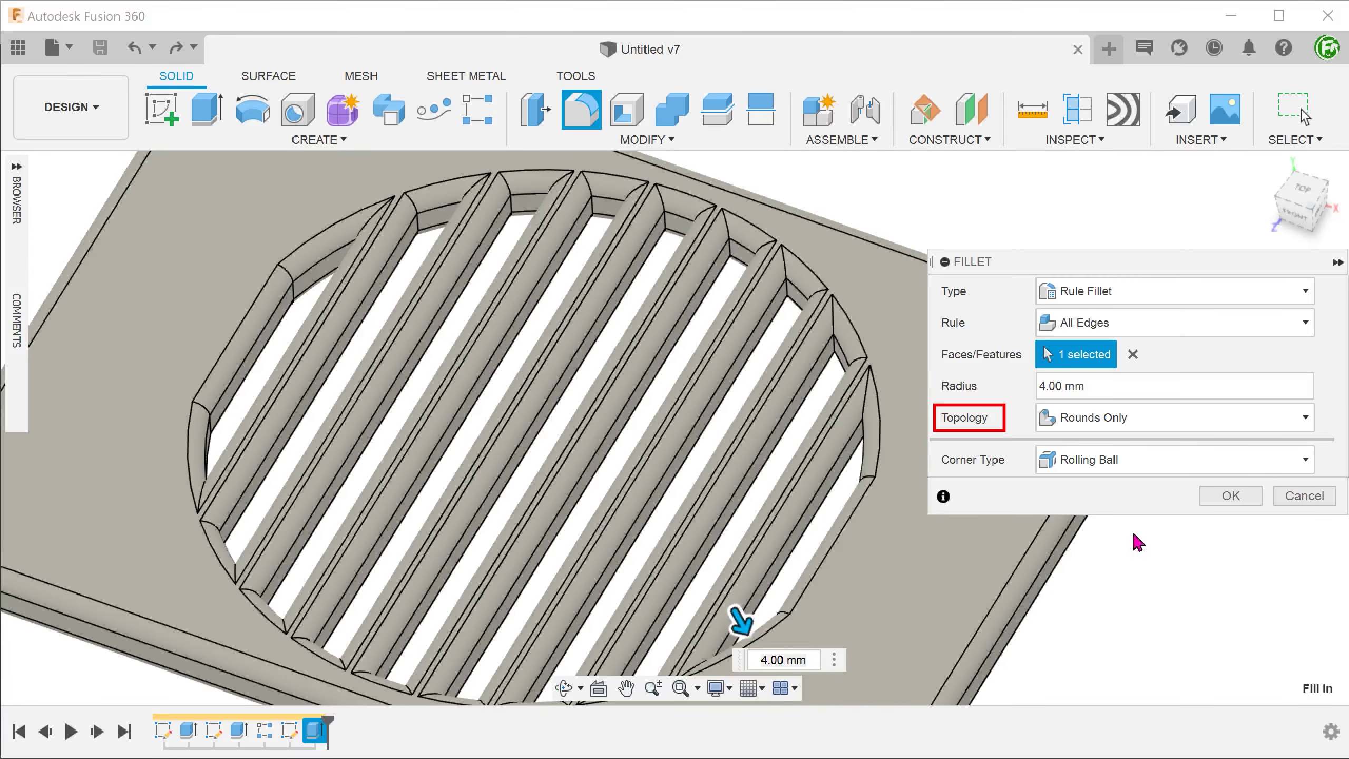
Step: Switch the topology to Fillets Only, apply the rule fillet and inspect the rounded slot ends
click(1149, 417)
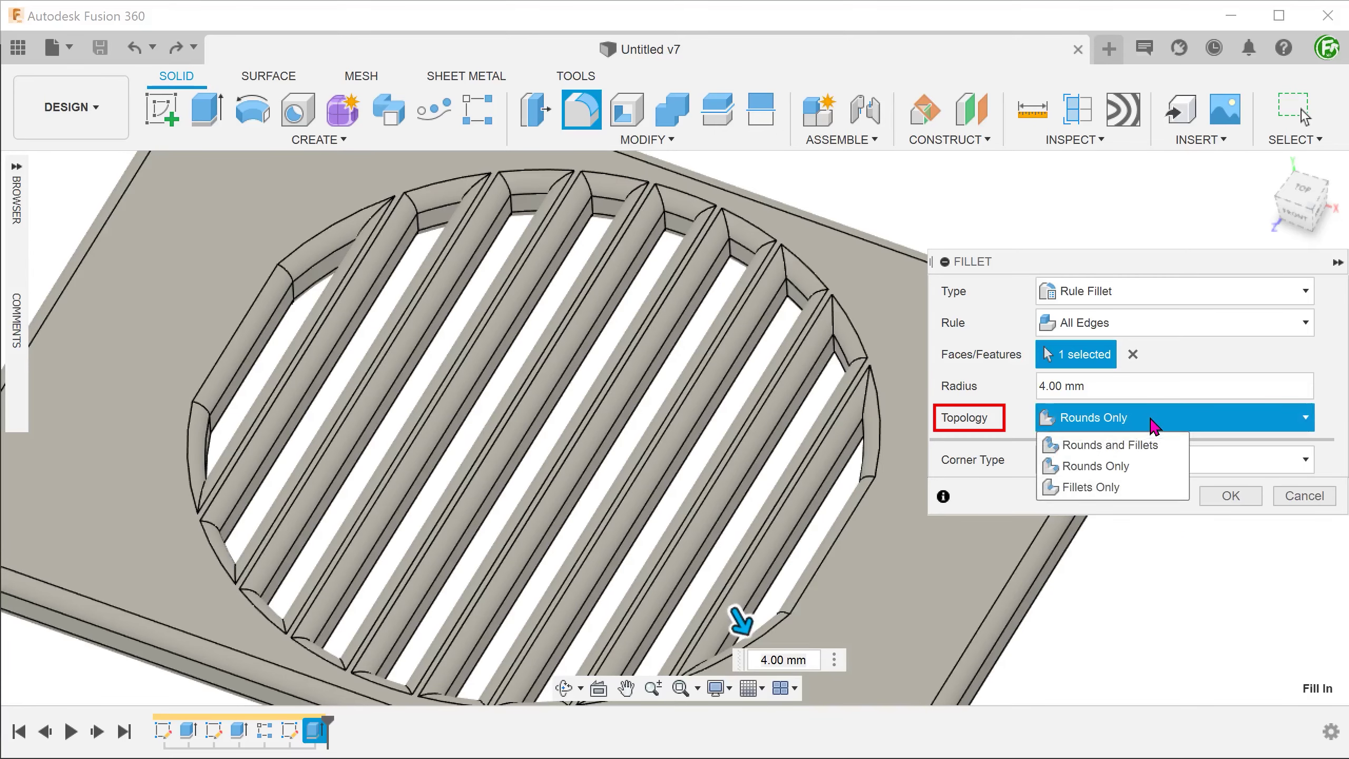
click(1142, 488)
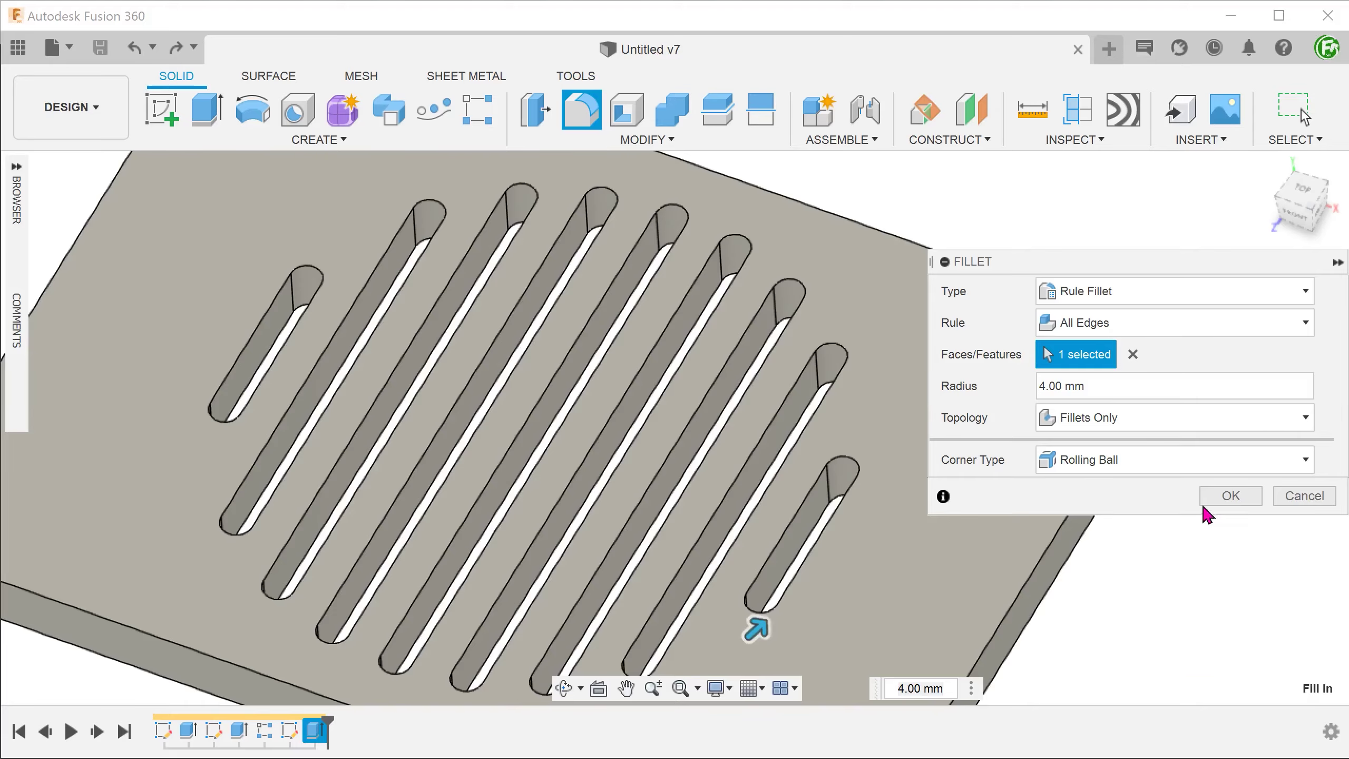
click(1222, 499)
shift+middle_drag(1133, 508, 865, 440)
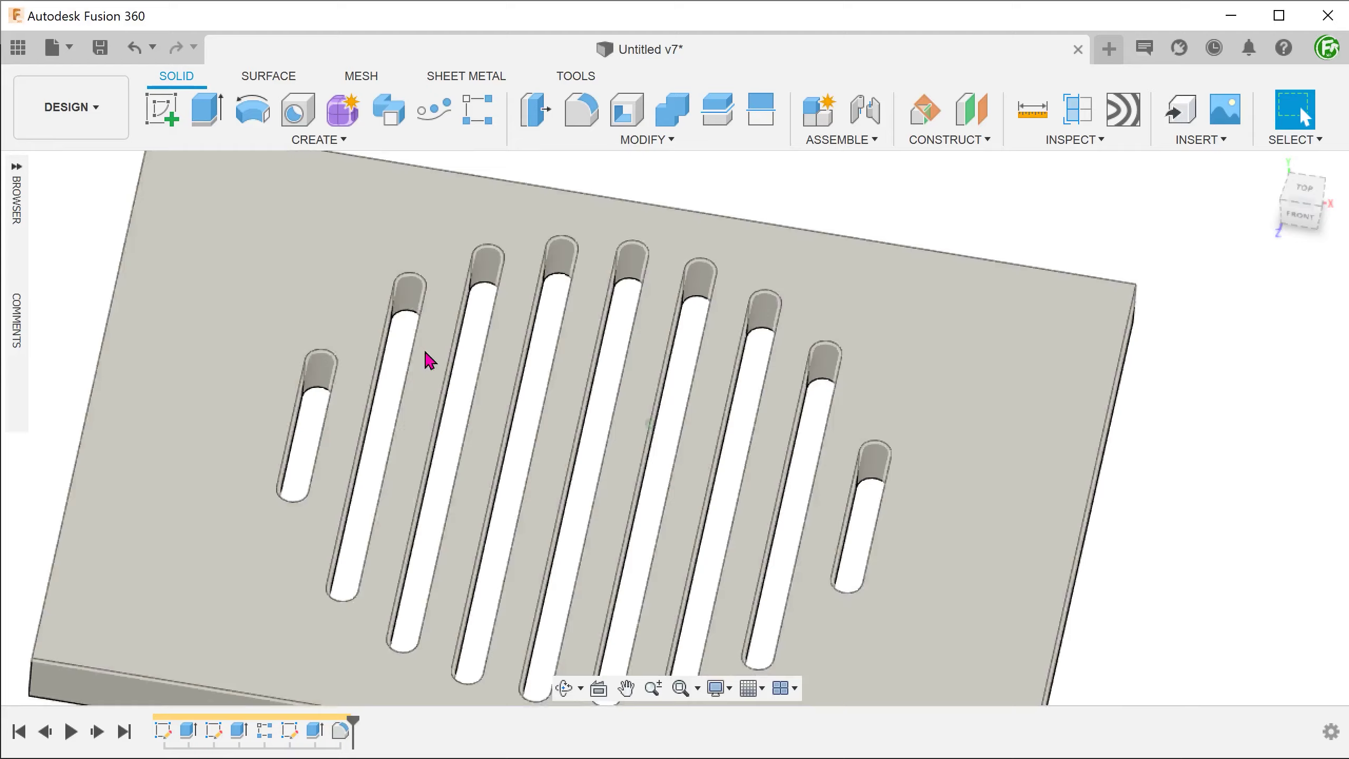
shift+middle_drag(429, 360, 772, 577)
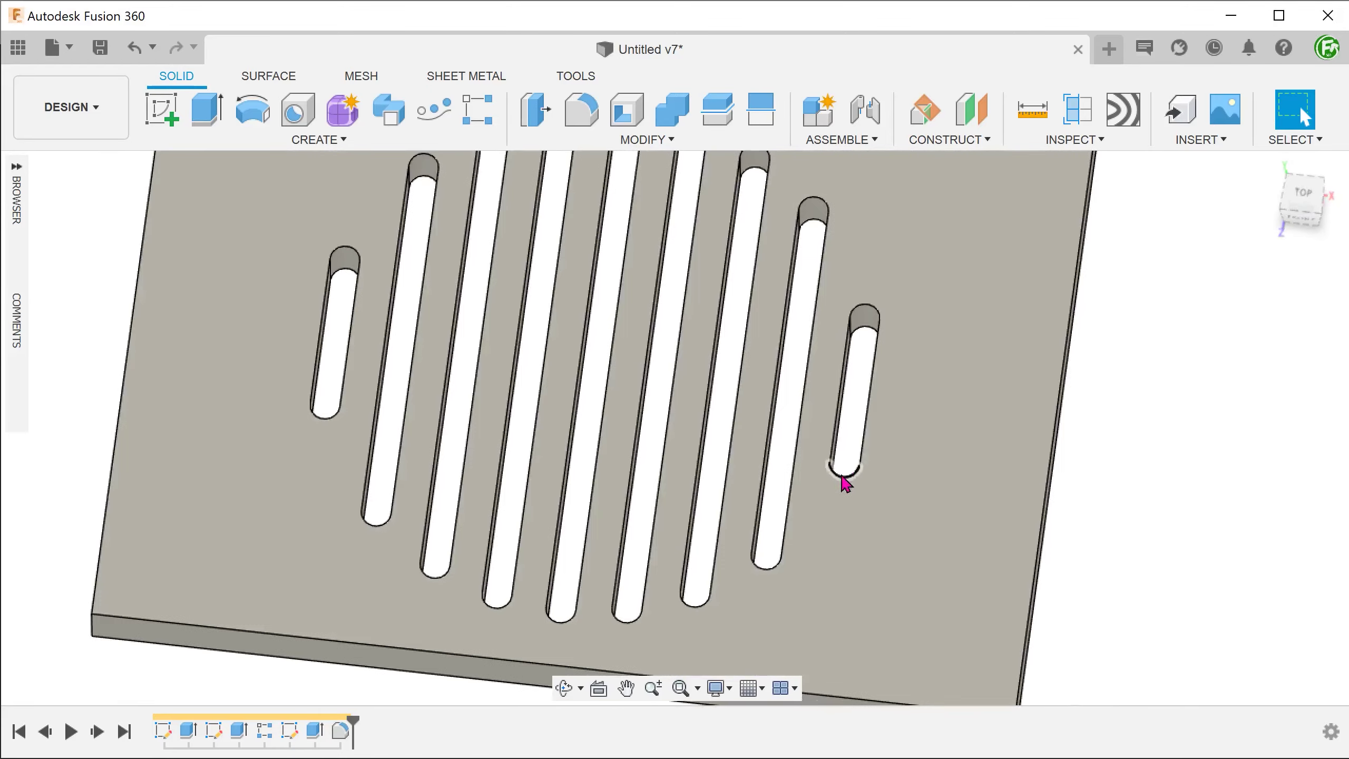
key(ctrl+z)
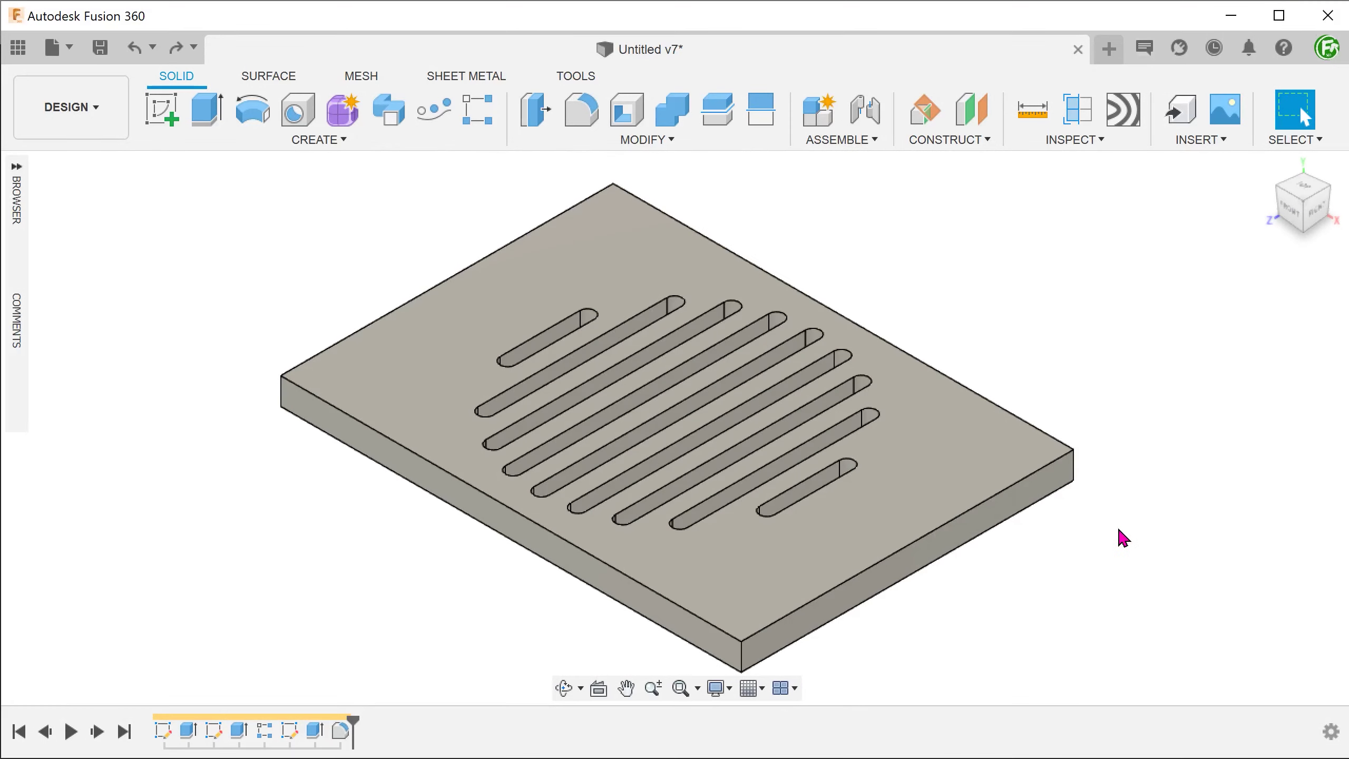
Step: Edit the rectangular pattern of the slots to a quantity of 11 with 14 mm spacing
right_click(267, 732)
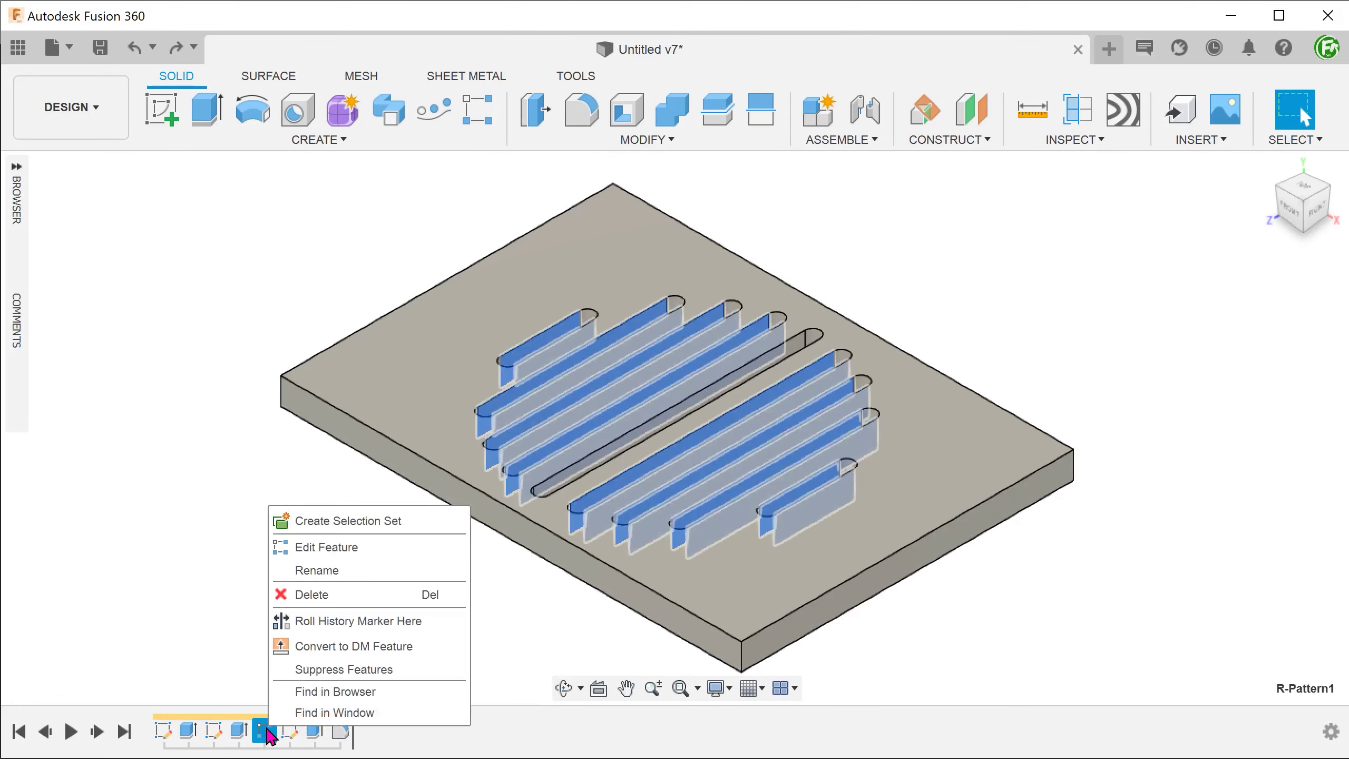
click(372, 549)
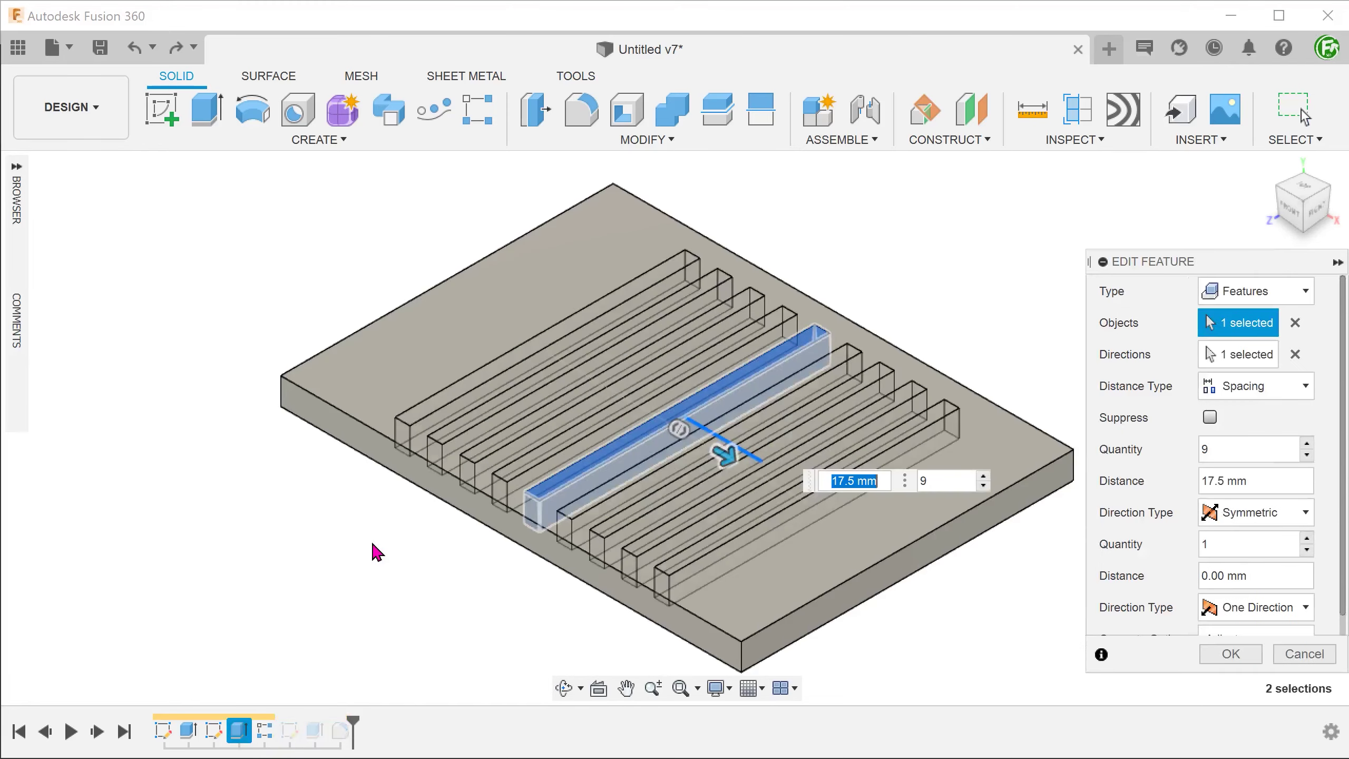
click(944, 485)
text(11)
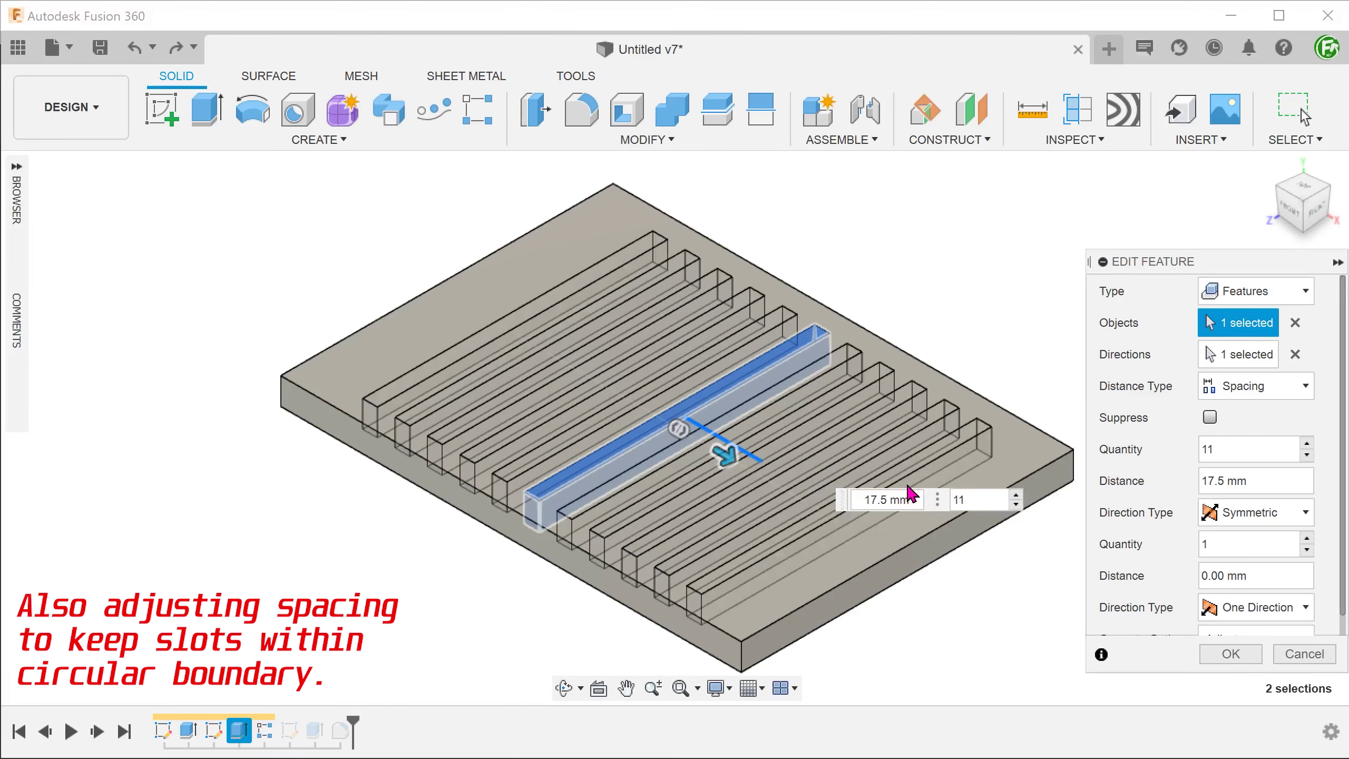
drag(909, 499, 857, 500)
text(14)
click(1304, 187)
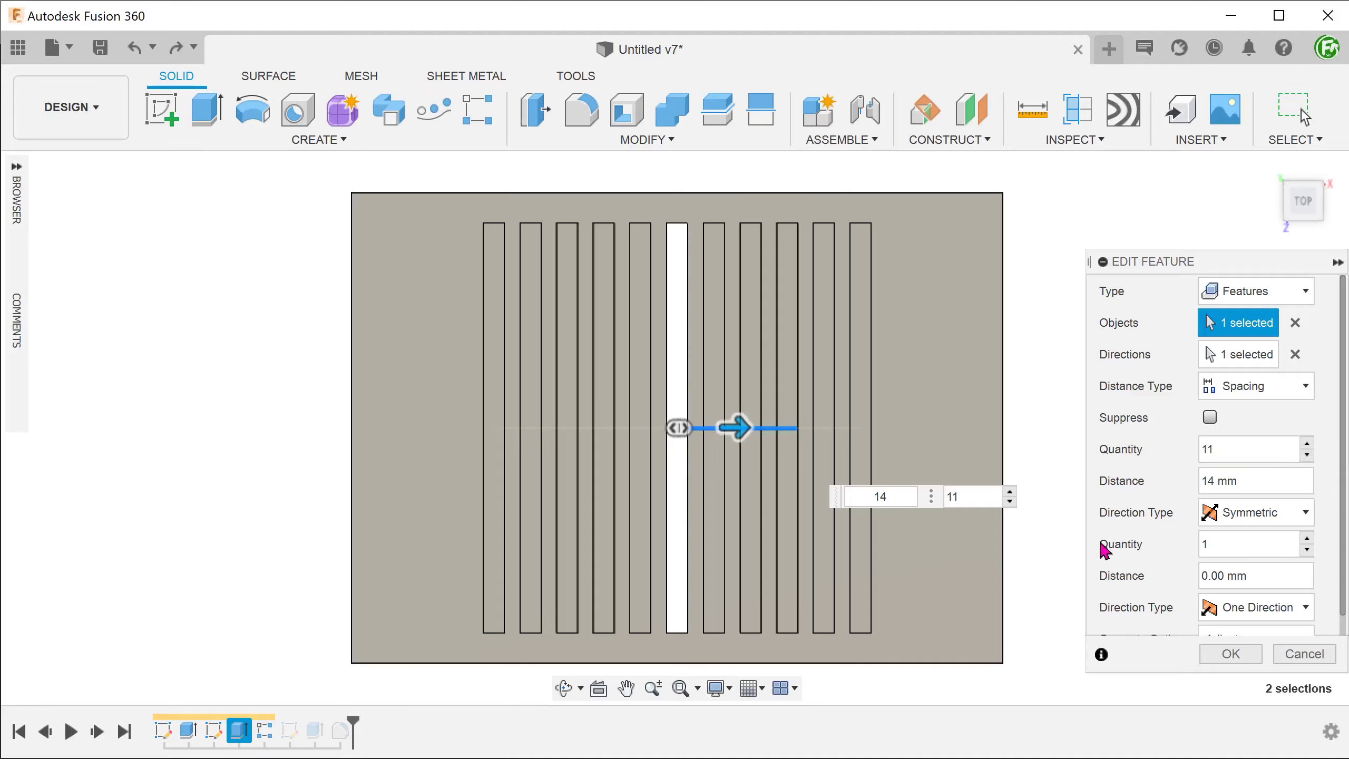
click(1230, 653)
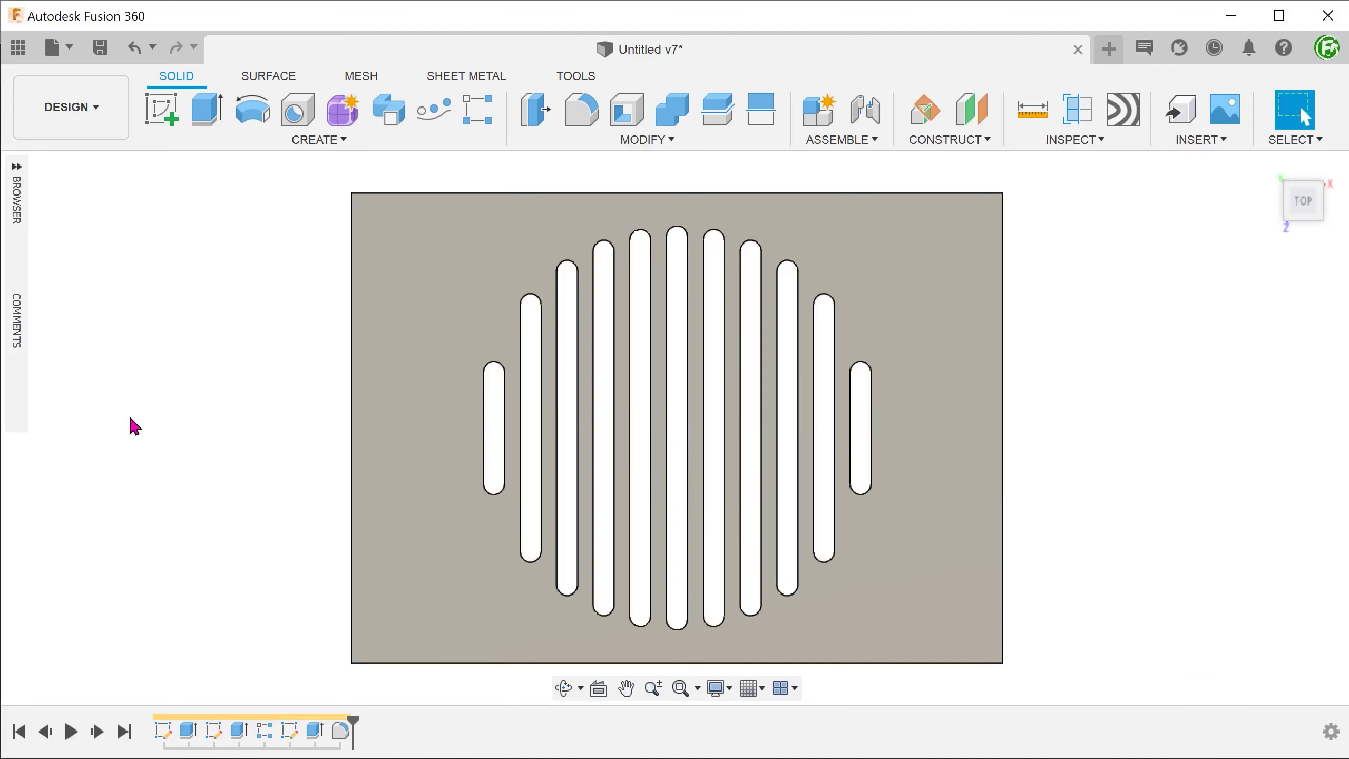
Step: Restore the saved view NamedView_1 and open the slots' rule fillet feature for editing
shift+middle_drag(135, 426, 171, 387)
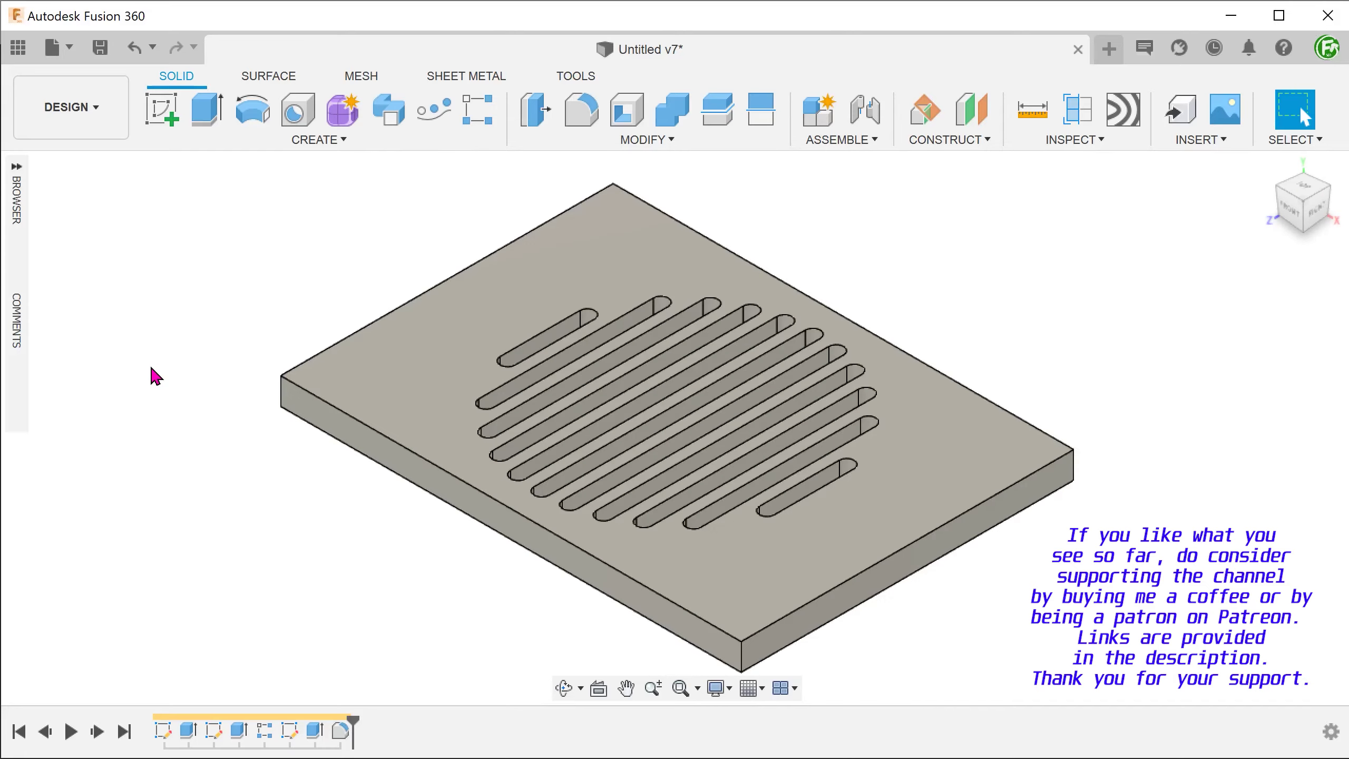
click(18, 196)
double_click(148, 400)
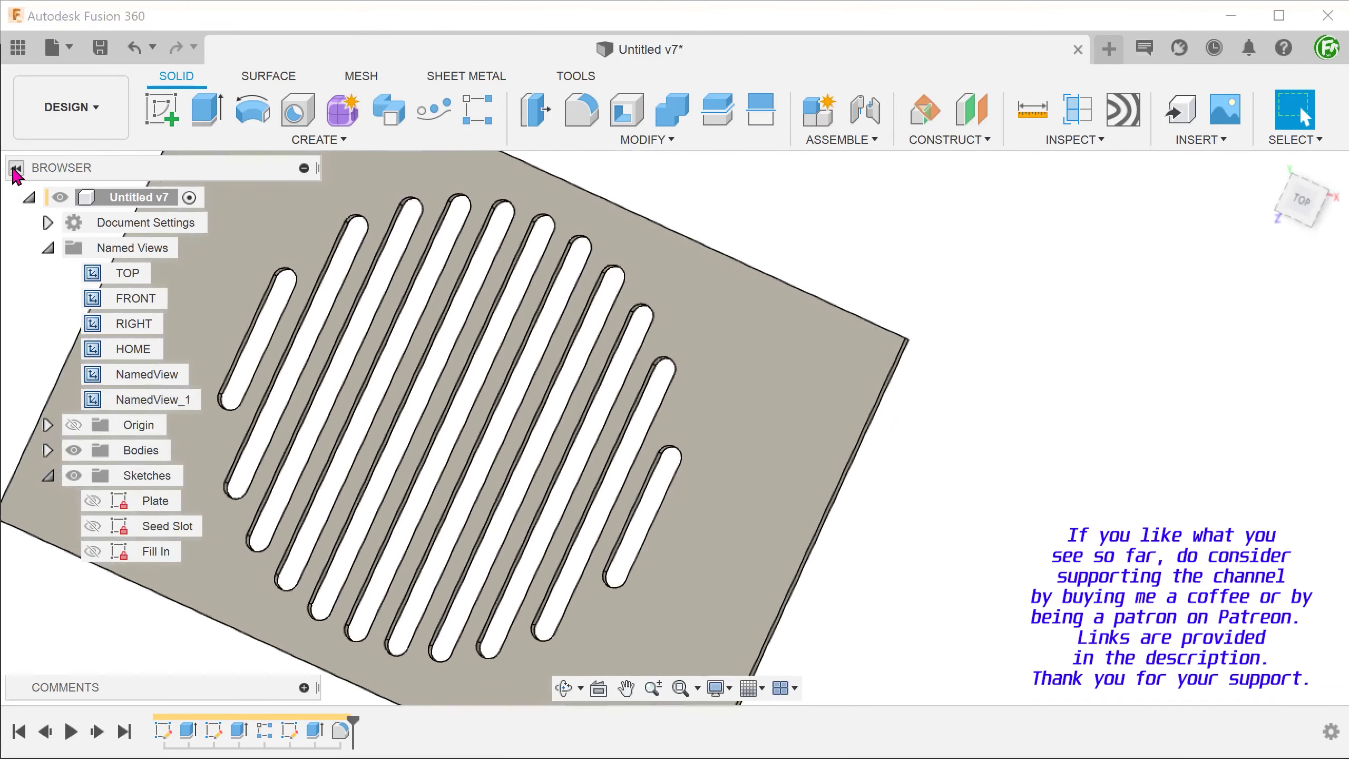
click(16, 168)
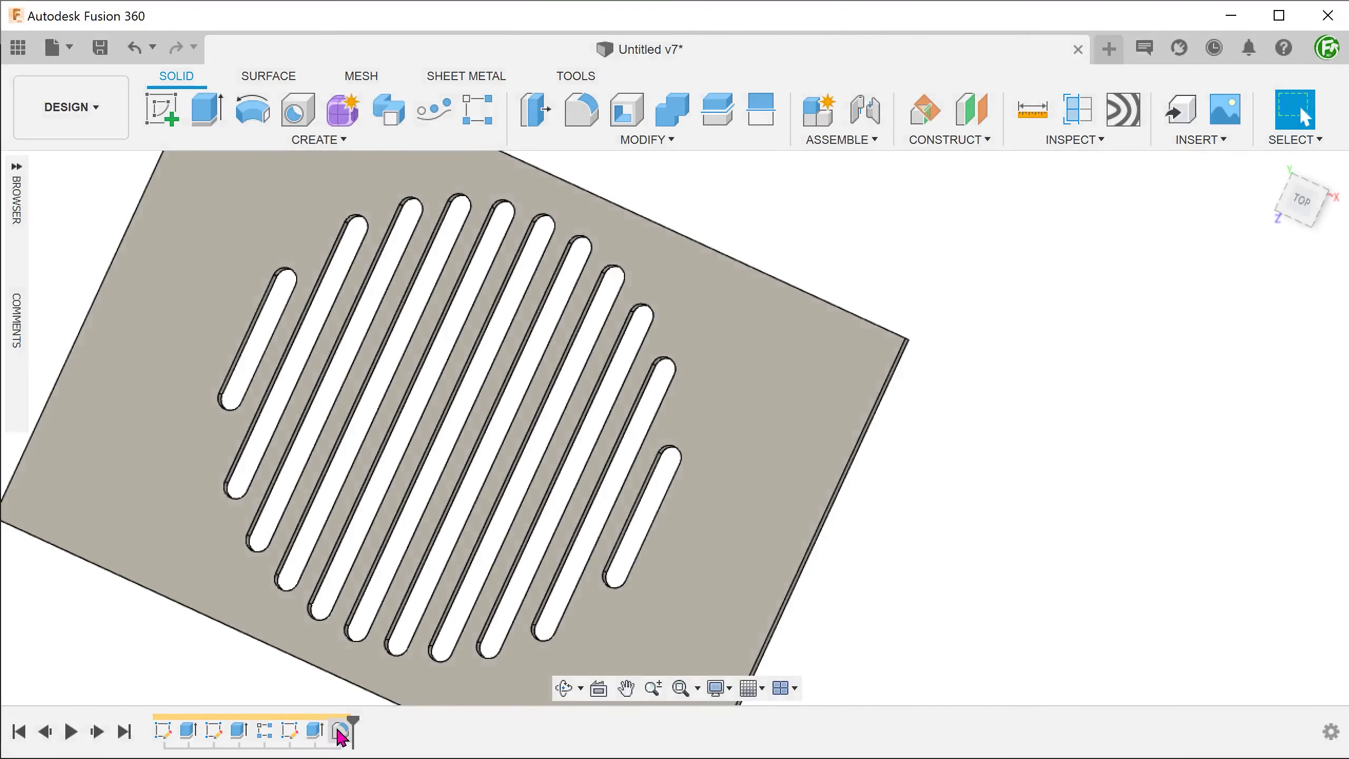
right_click(341, 736)
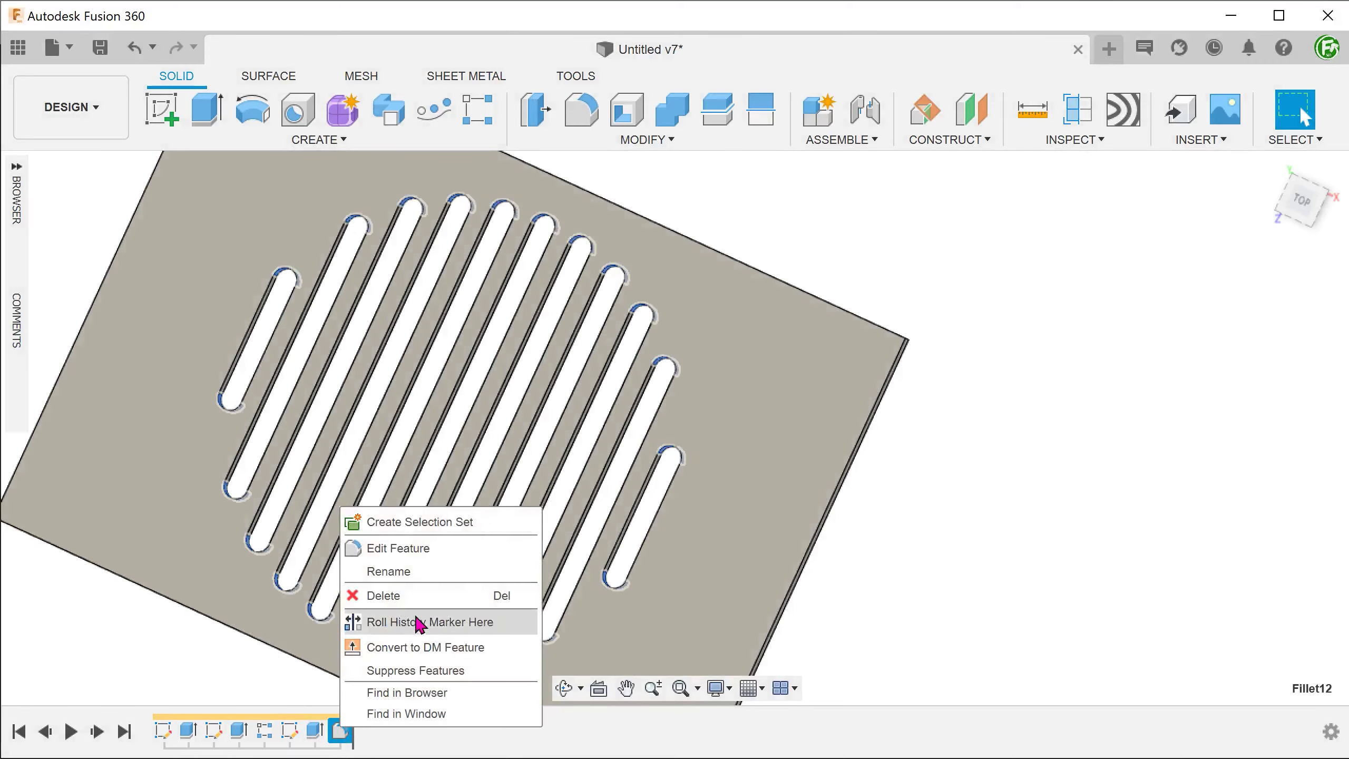
click(473, 556)
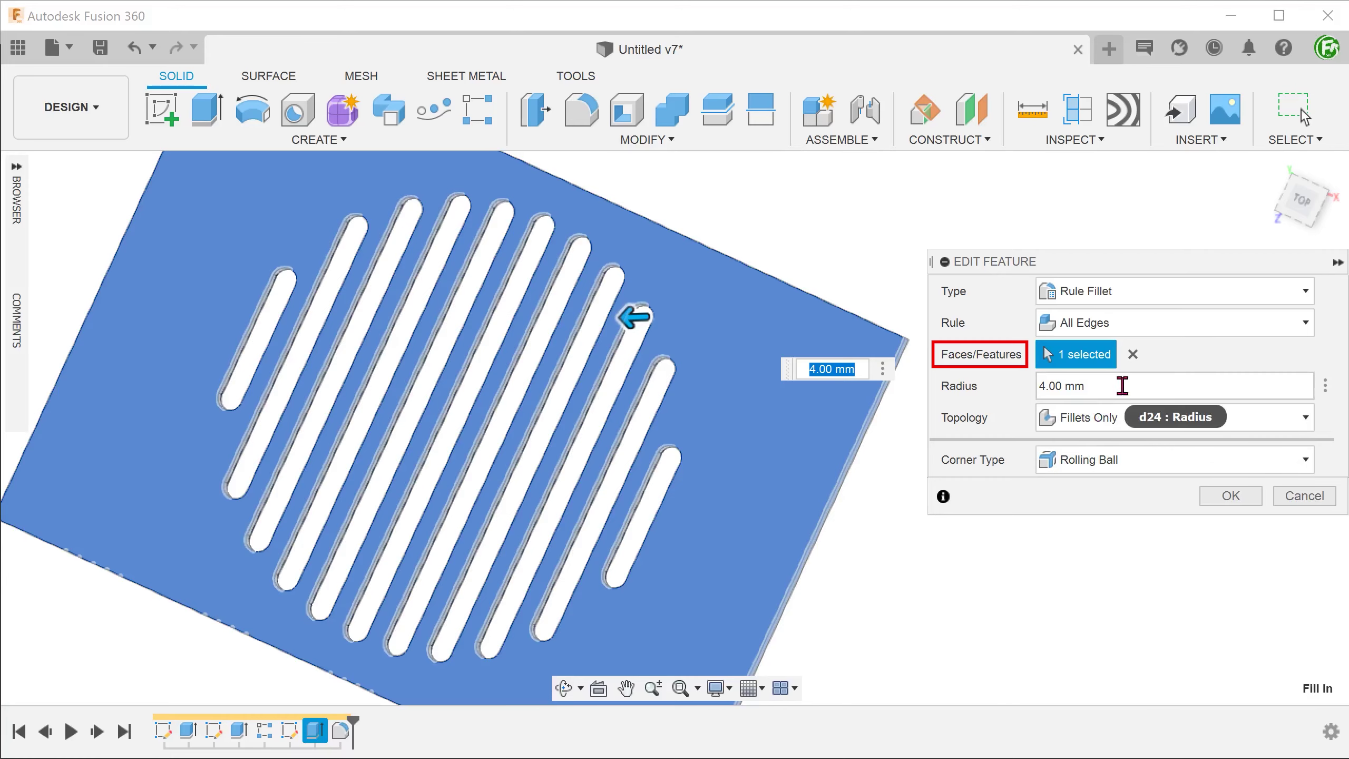
Step: Replace the rule fillet's selected feature with the Seed Slot extrusion and its rectangular pattern, using the All Edges rule
click(1134, 355)
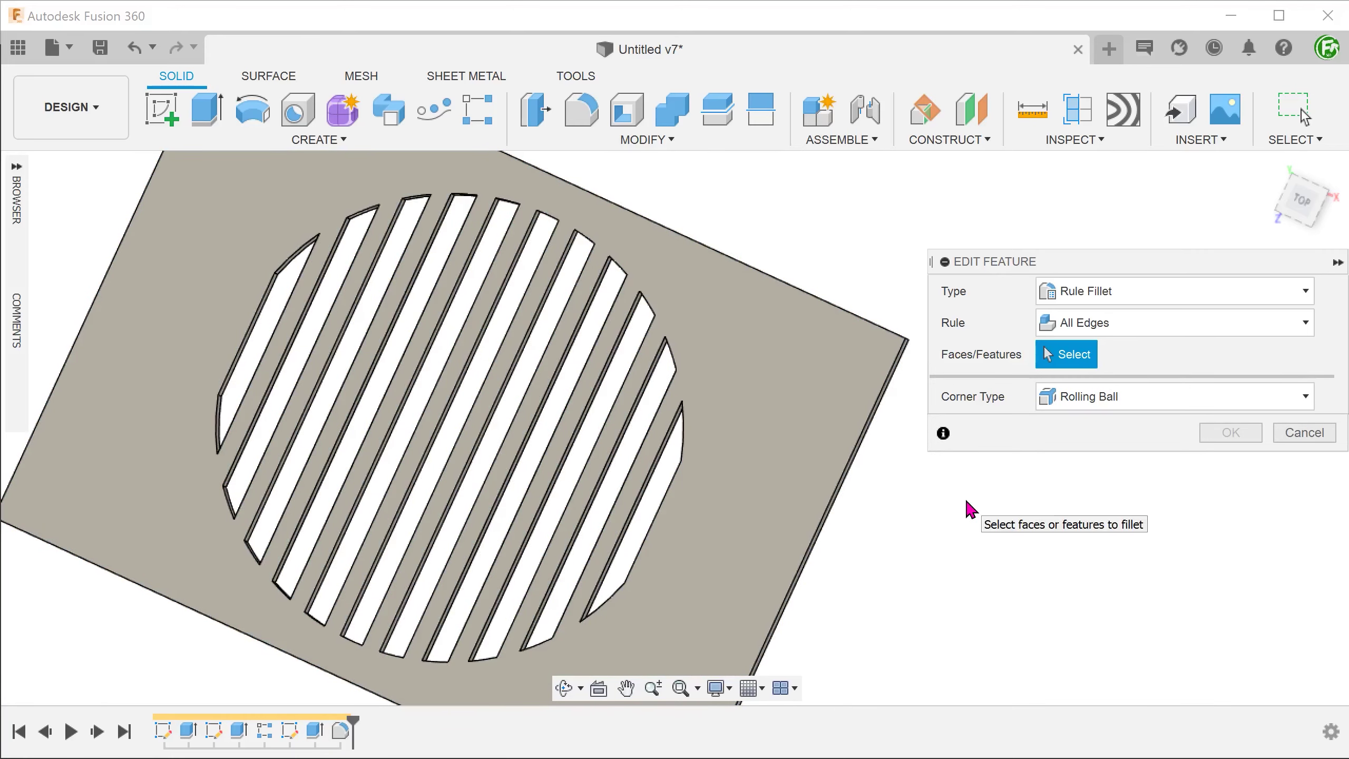
click(241, 732)
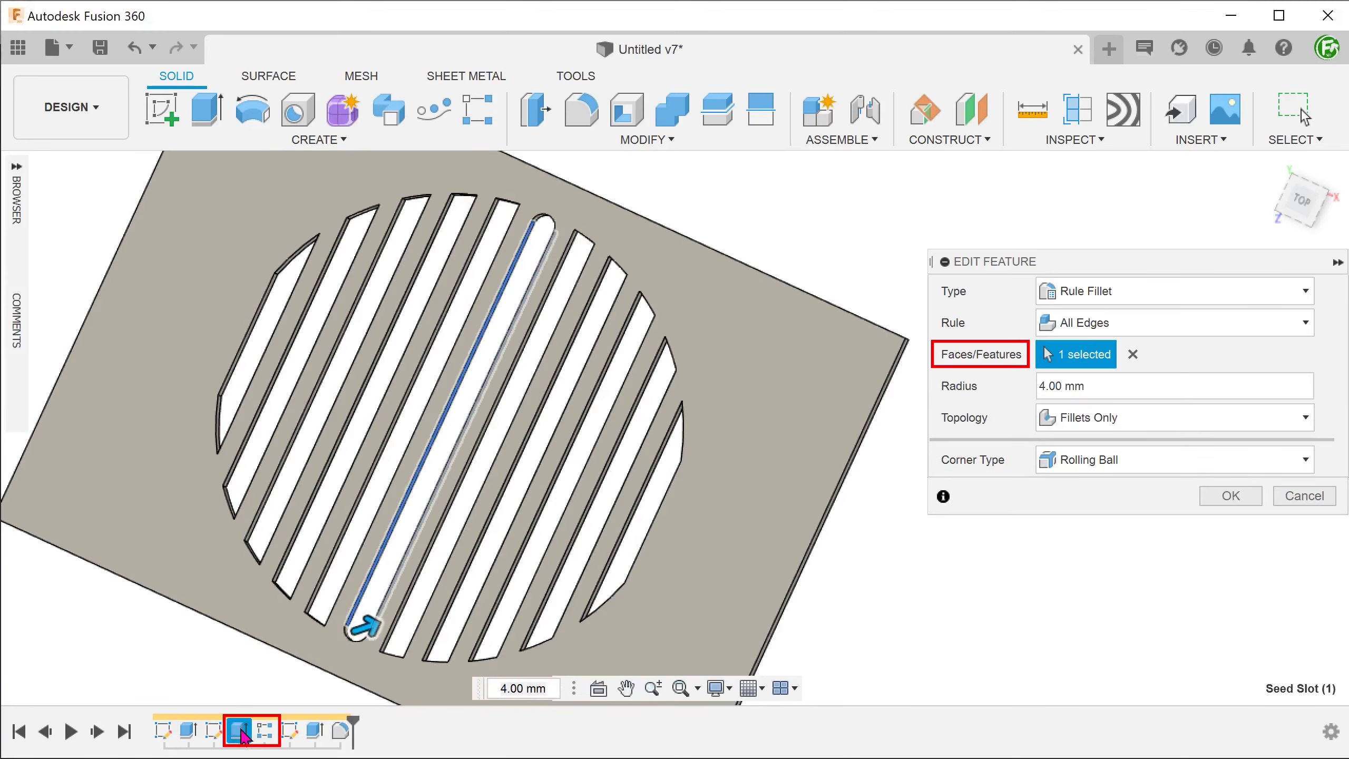
ctrl+click(265, 732)
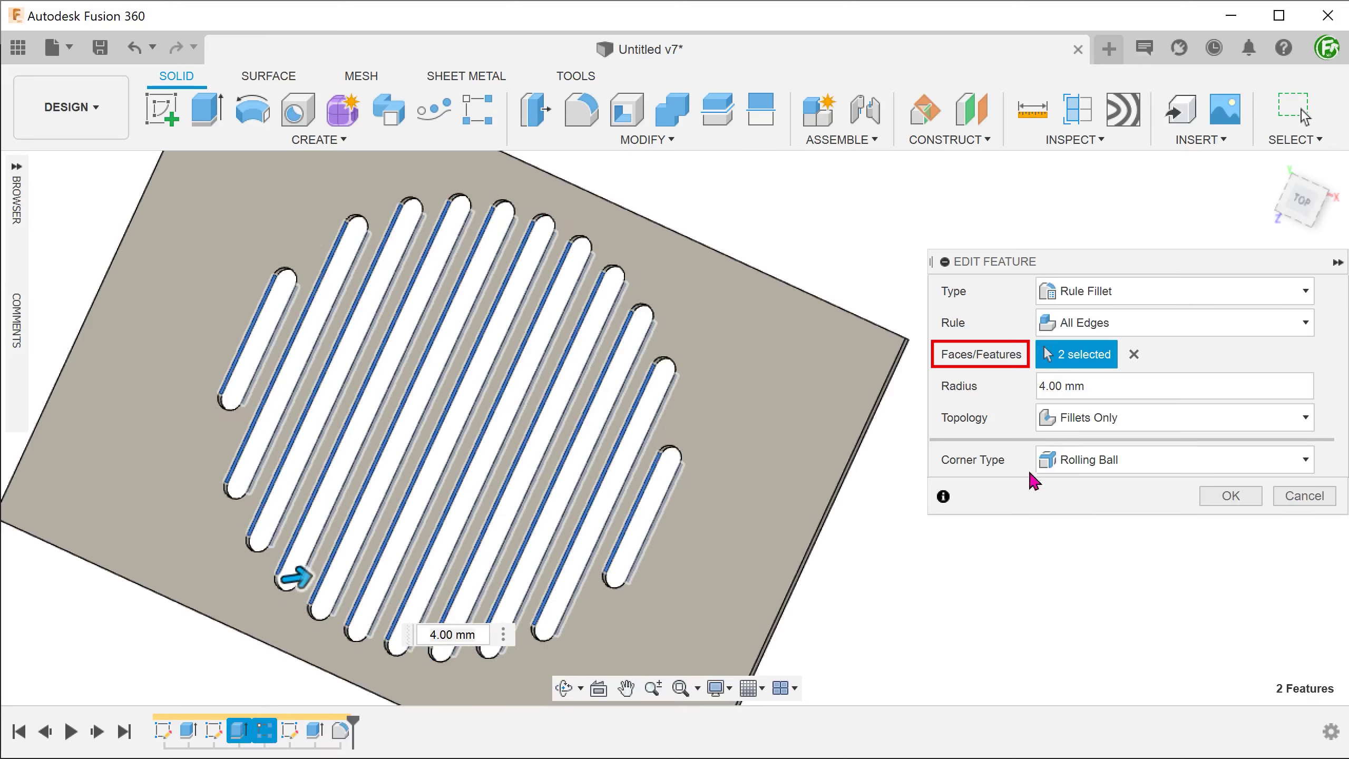
Step: Set the fillet rule to Between Faces/Features, with Fill In as the first set and Seed Slot plus its pattern as the second, and apply it
click(1134, 355)
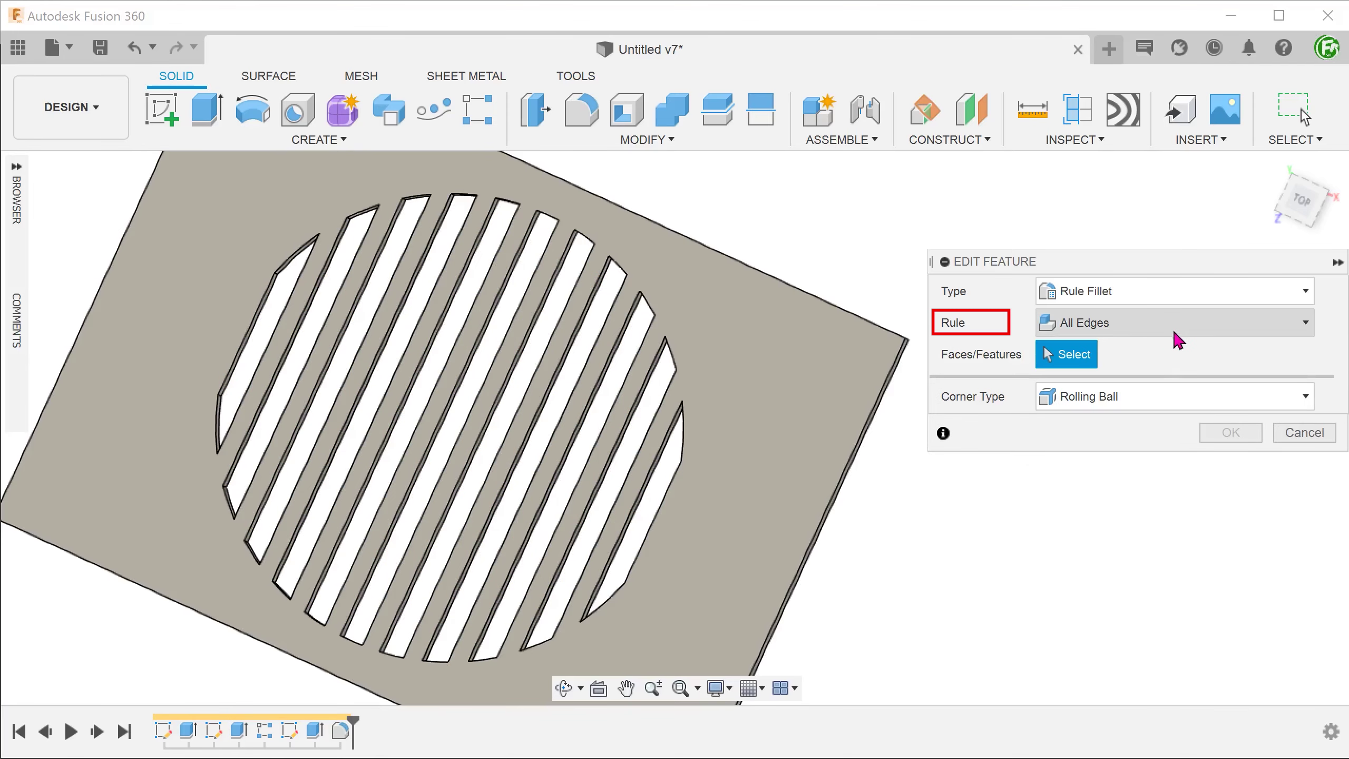
click(1174, 327)
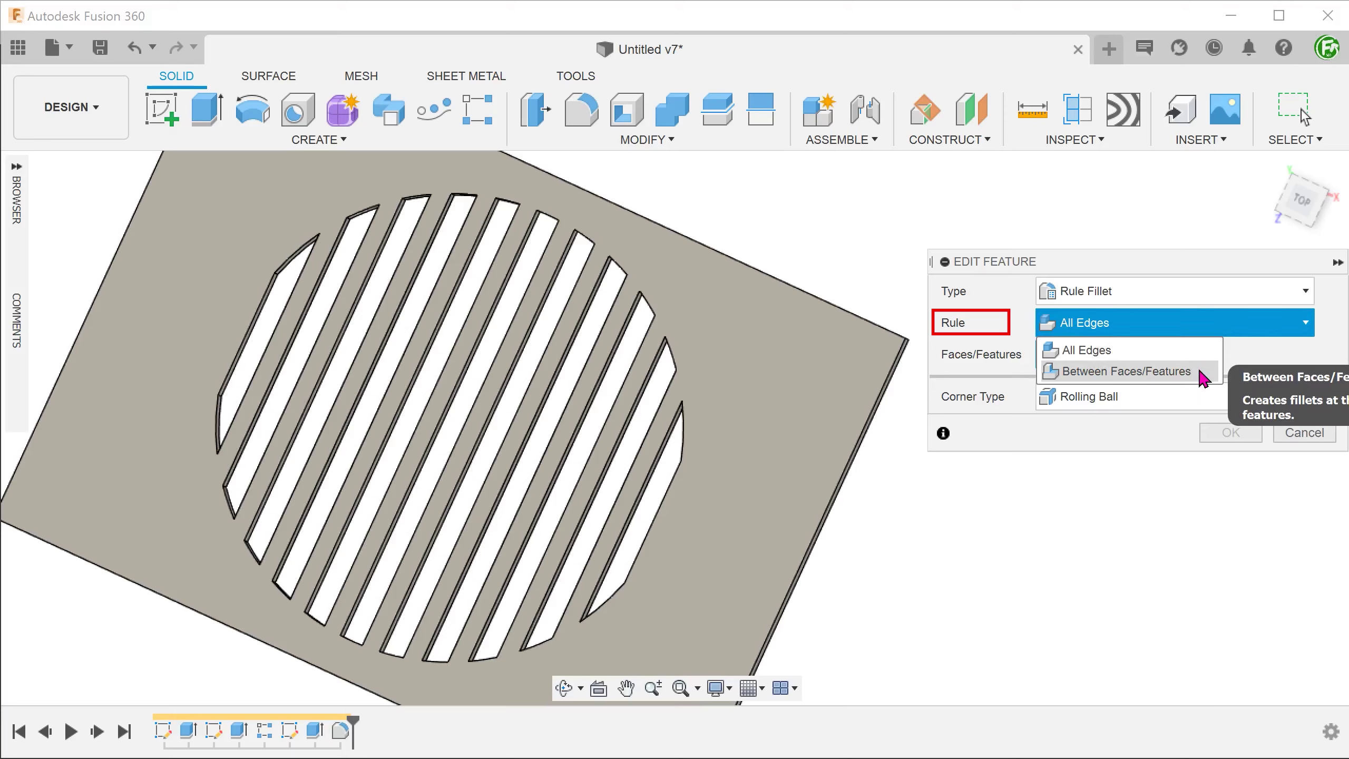
click(1168, 371)
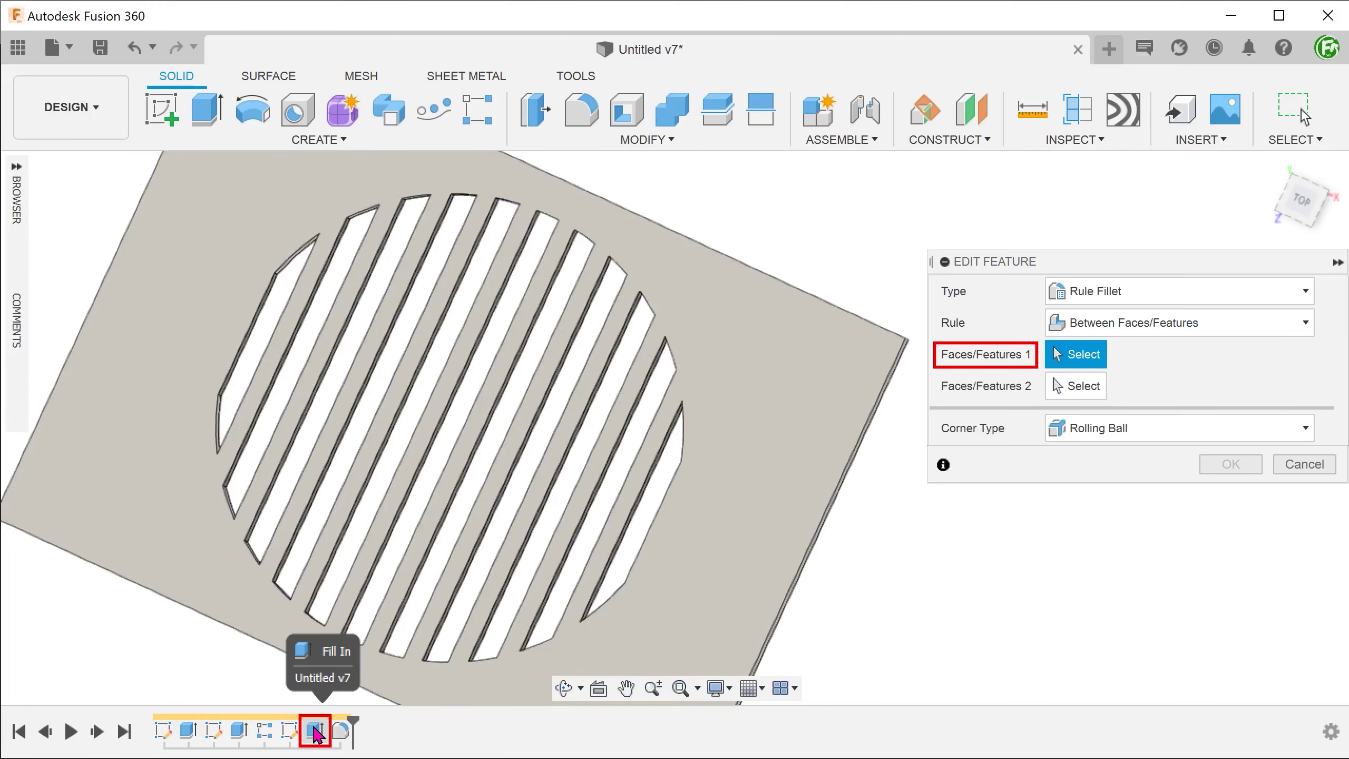
click(317, 733)
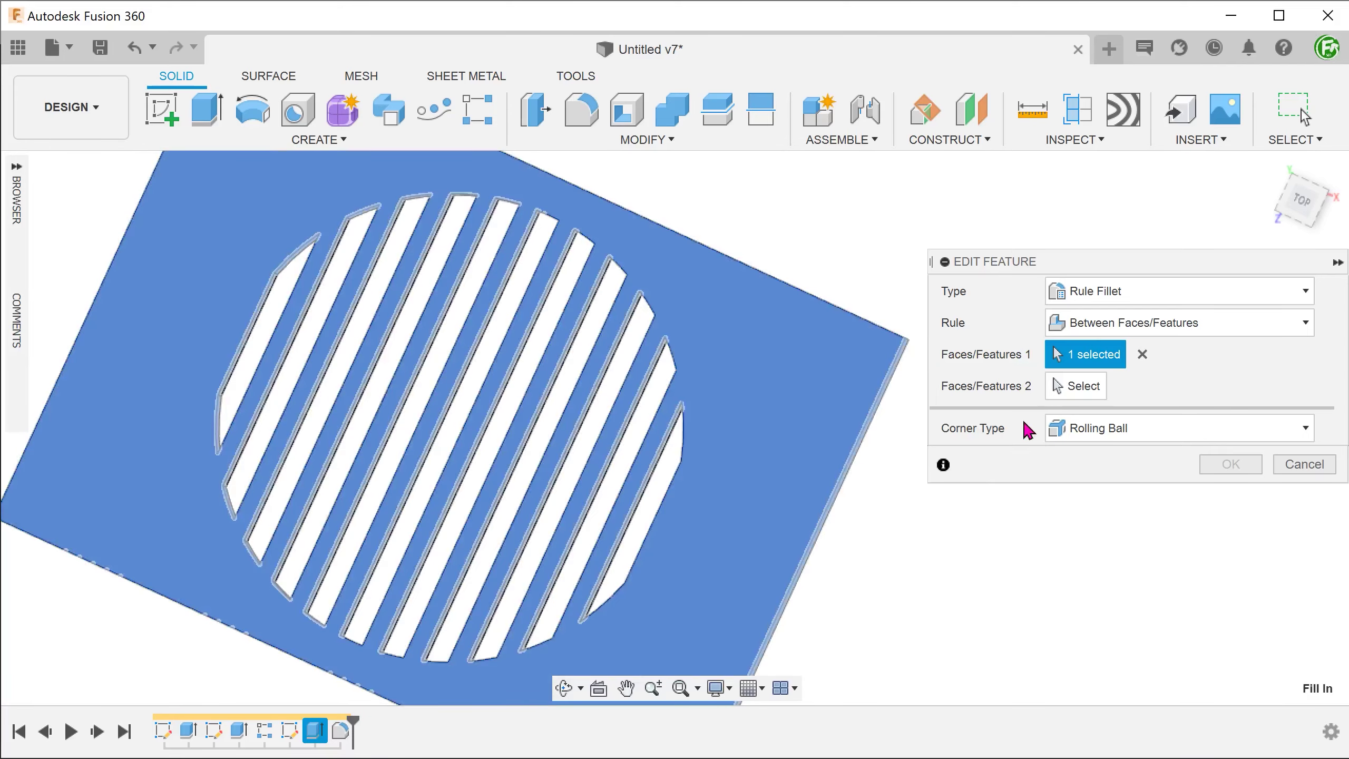
click(1076, 388)
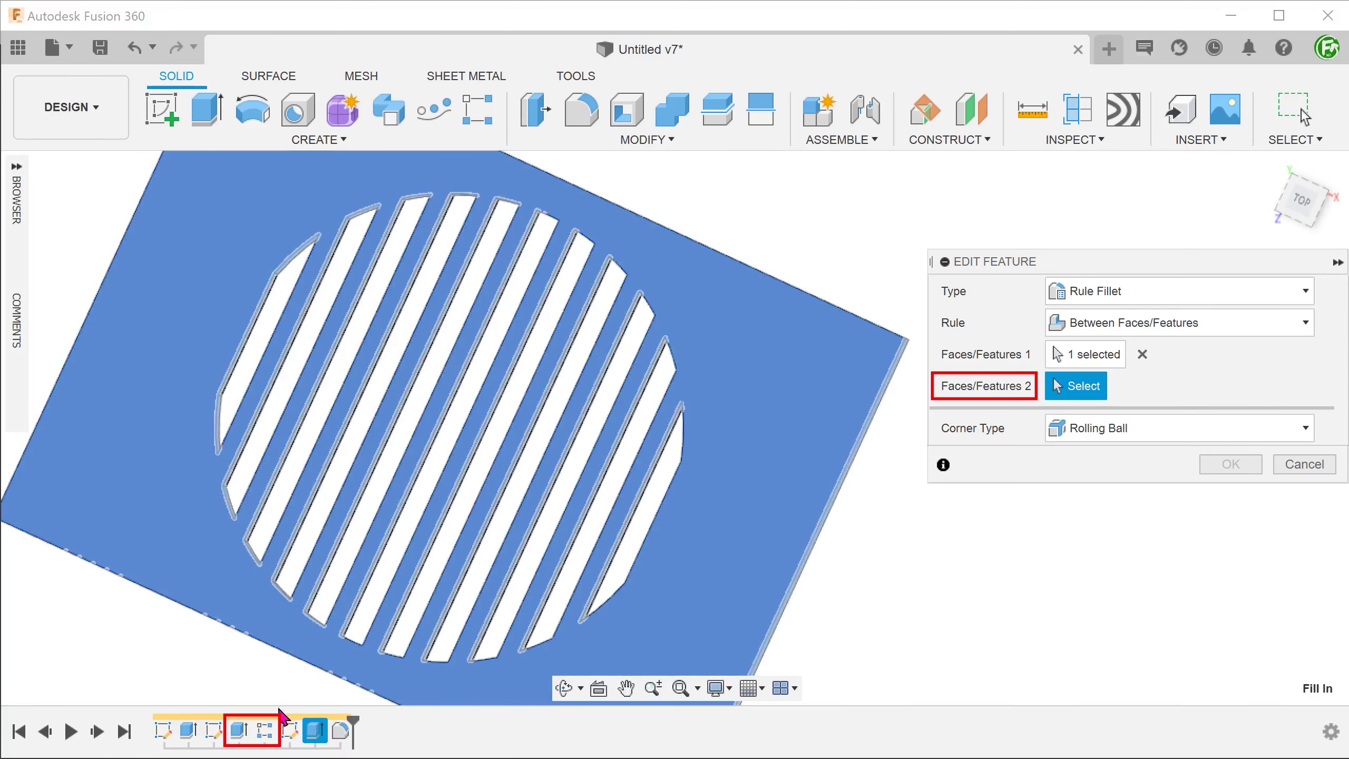
click(239, 736)
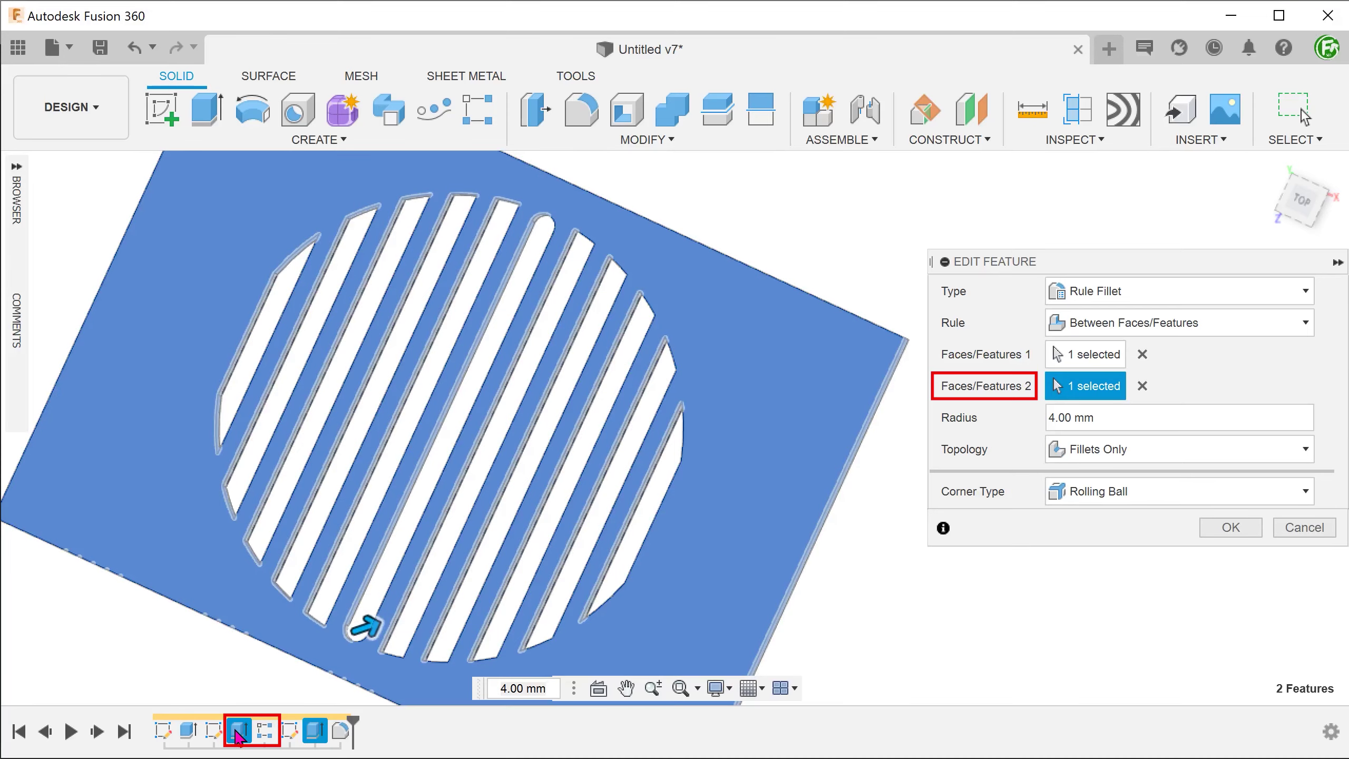
ctrl+click(263, 733)
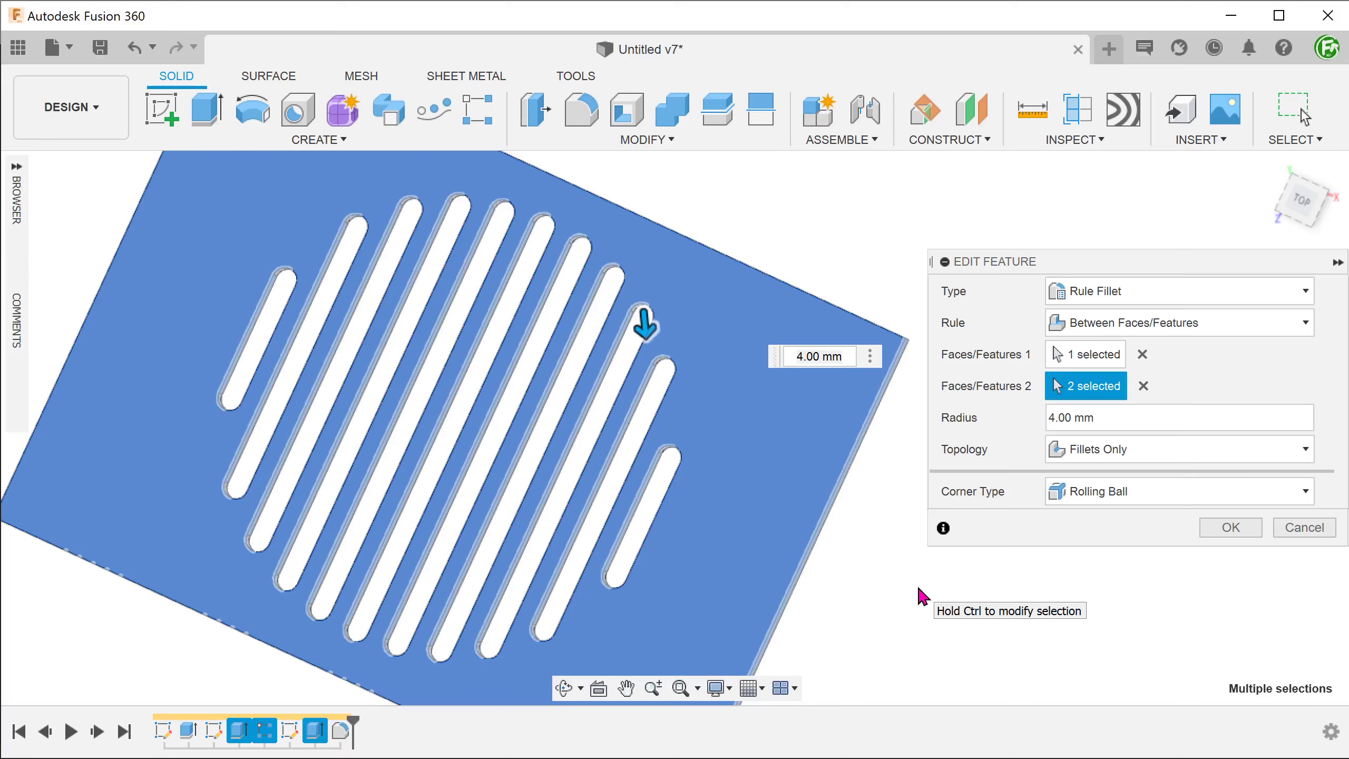
click(1230, 527)
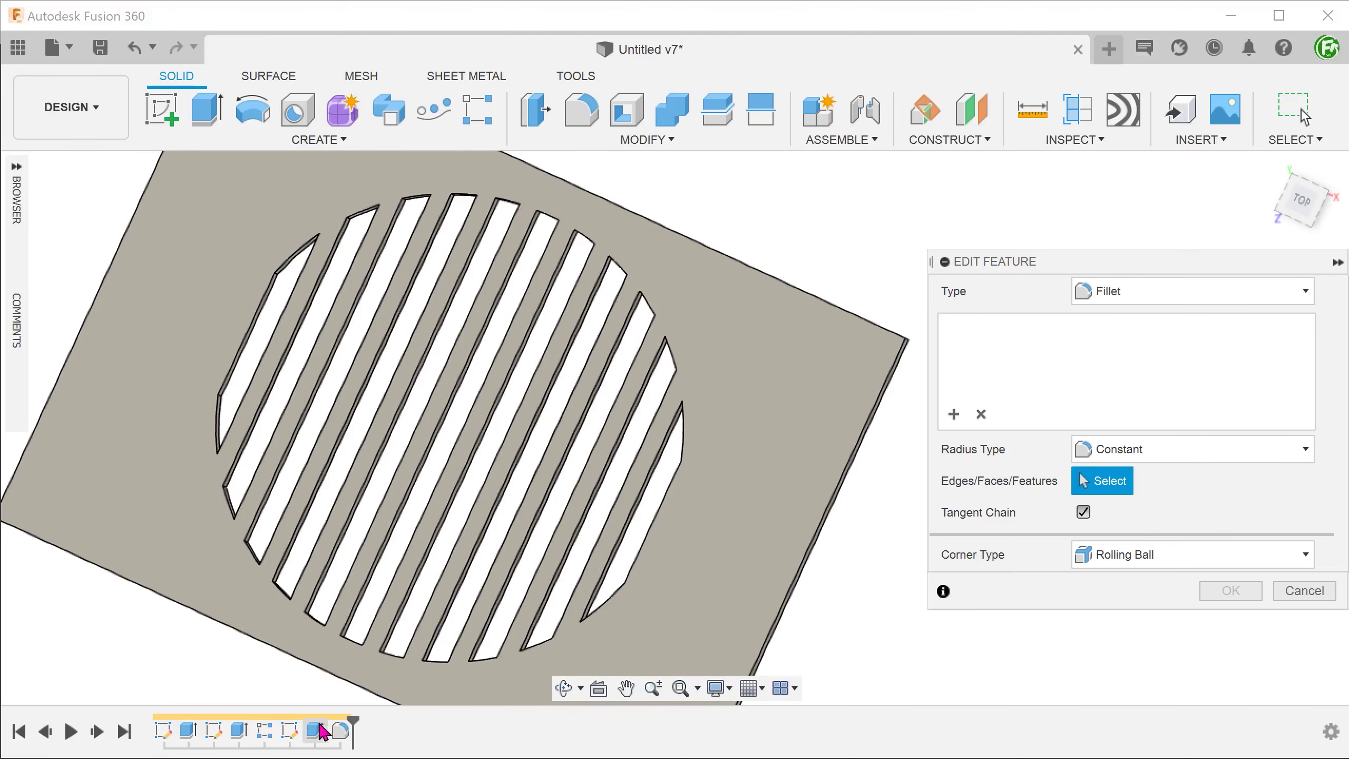
Step: Preview a regular constant-radius fillet of 2 mm on the Fill In feature and inspect the slot edges up close
click(316, 733)
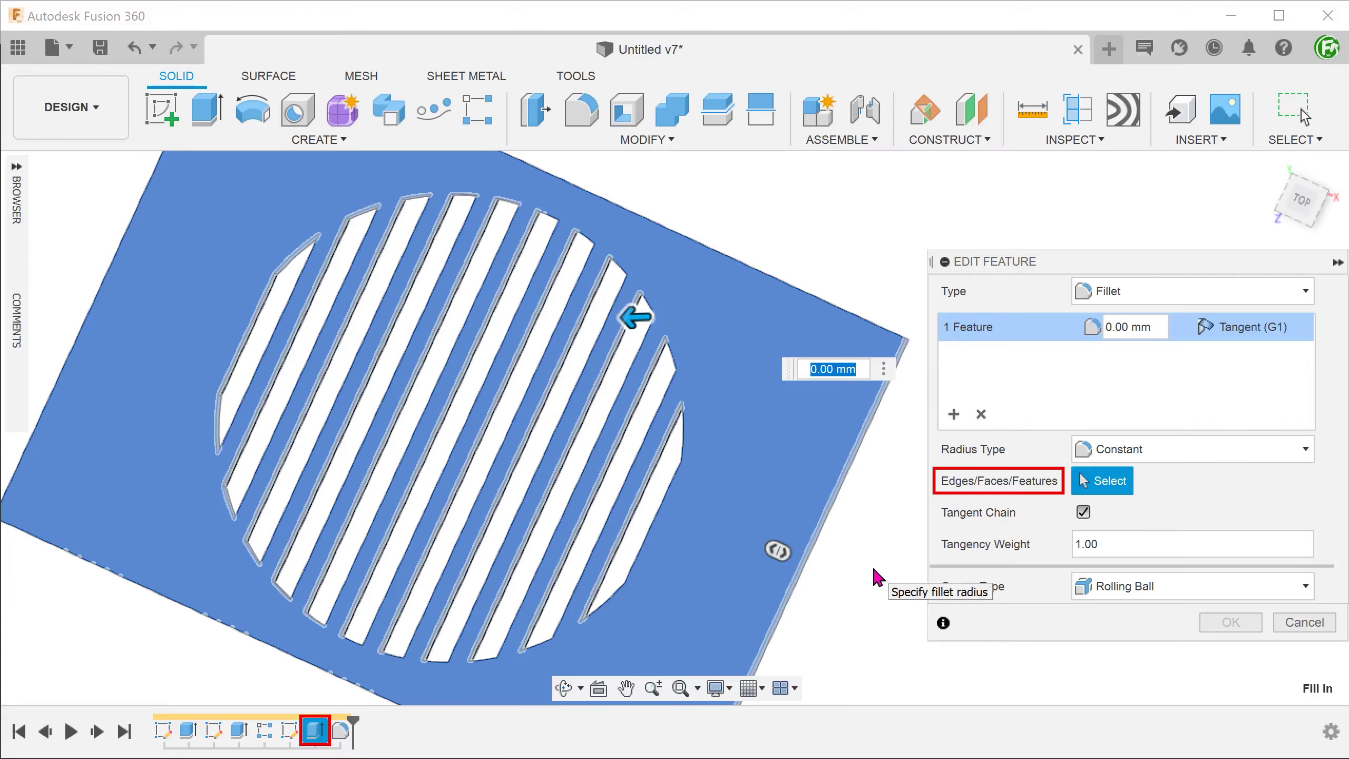
text(2)
shift+middle_drag(818, 538, 615, 442)
scroll(567, 390, up, 5)
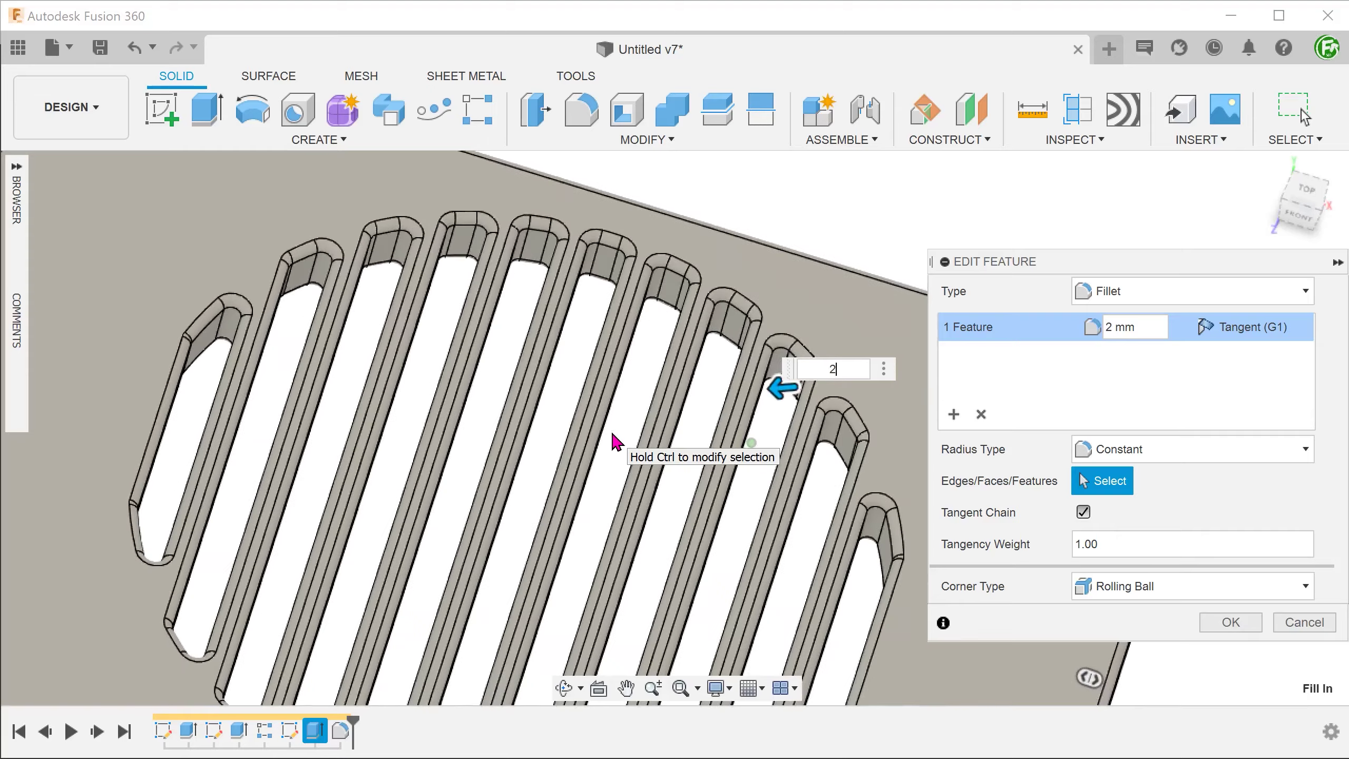